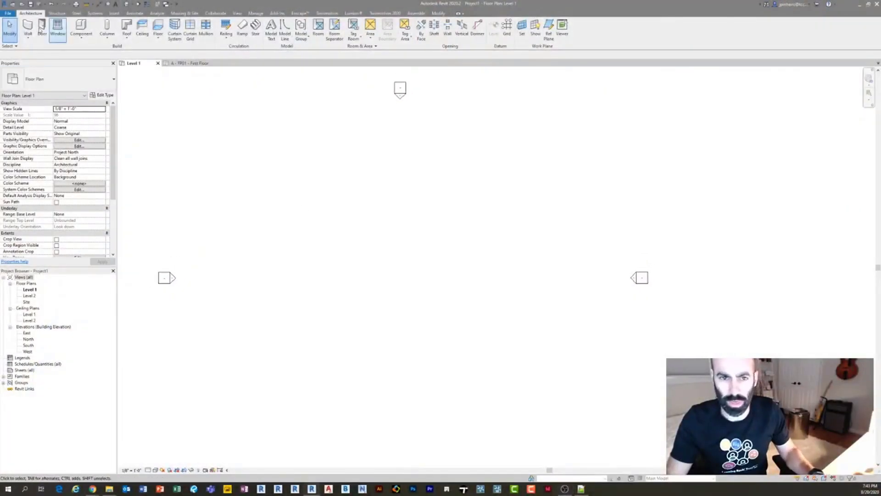
Draw two perpendicular Storefront curtain walls meeting at a corner on Level 1, about 19 ft vertical and 9.5 ft horizontal.
scroll(387, 279, "up", 1)
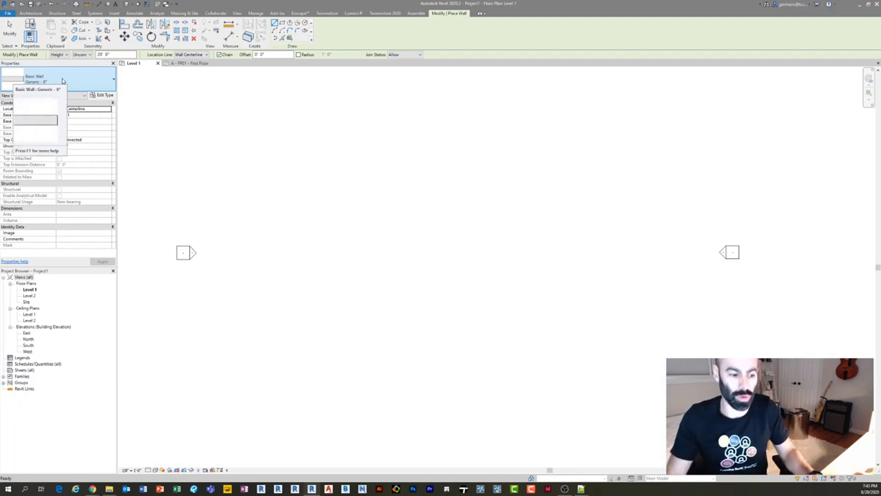
left_click(62, 81)
scroll(60, 202, "down", 2)
scroll(65, 205, "up", 2)
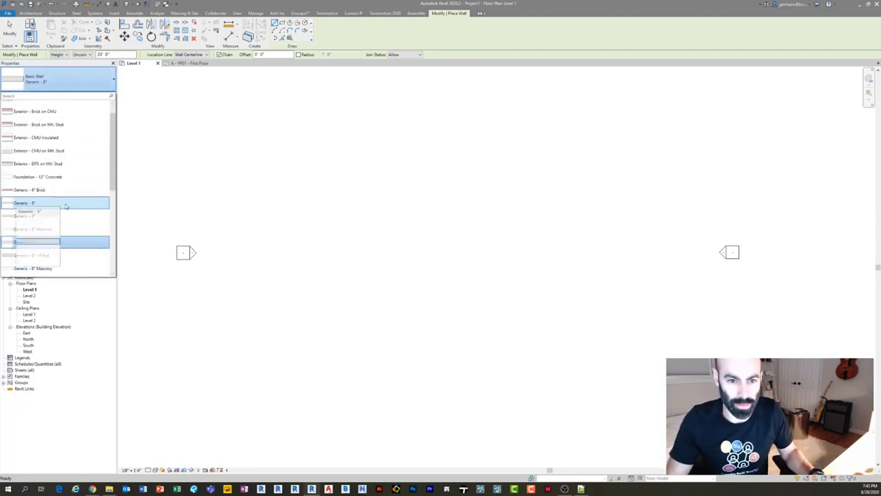
scroll(64, 206, "up", 1)
scroll(98, 181, "down", 5)
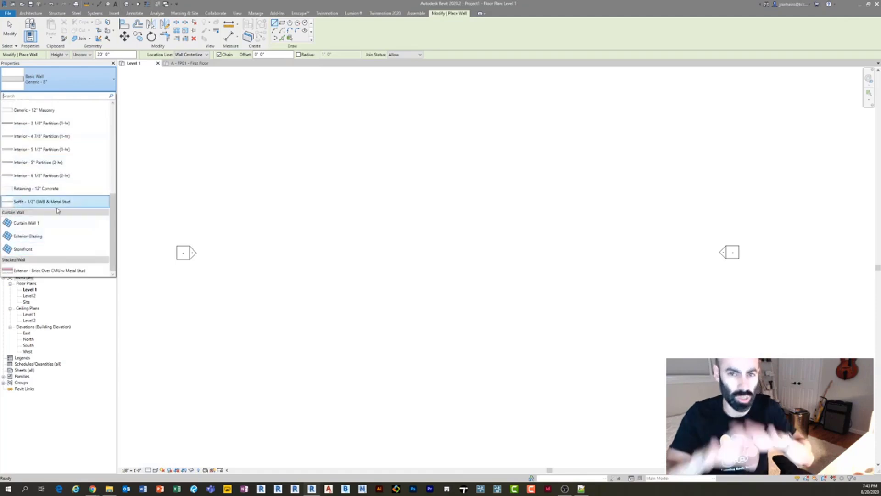
left_click(43, 249)
left_click(288, 260)
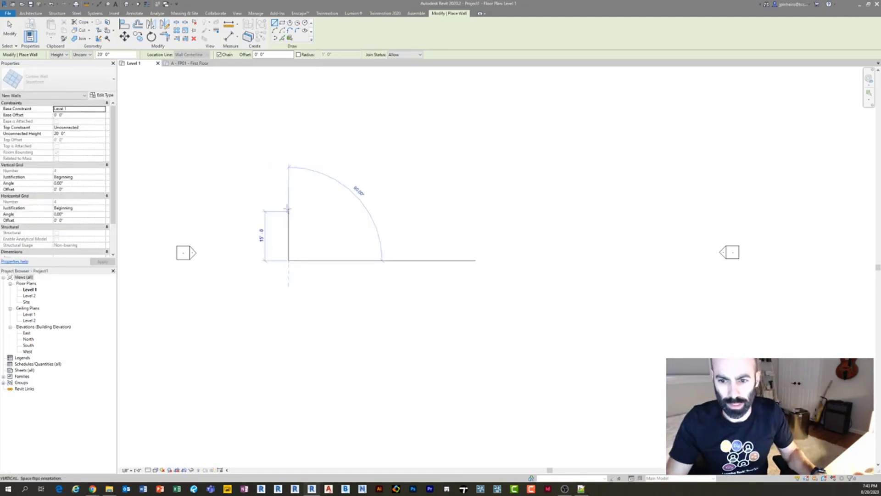
left_click(289, 198)
left_click(320, 197)
key("Escape")
scroll(291, 202, "up", 10)
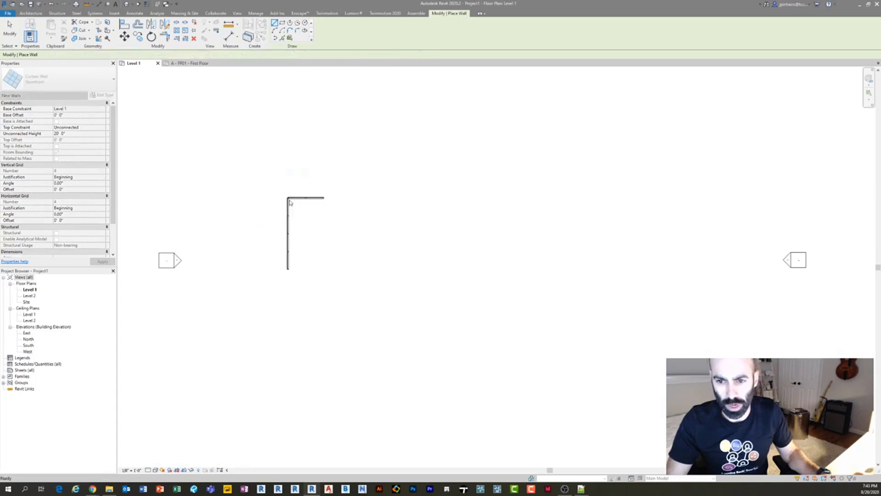
key("Escape")
Stretch the free end of the horizontal curtain wall outward, lengthening it by about half.
middle_click_drag(314, 191, 267, 172)
scroll(303, 167, "down", 3)
scroll(274, 192, "down", 1)
middle_click_drag(274, 191, 241, 195)
left_click(268, 133)
key("Escape")
left_click(275, 132)
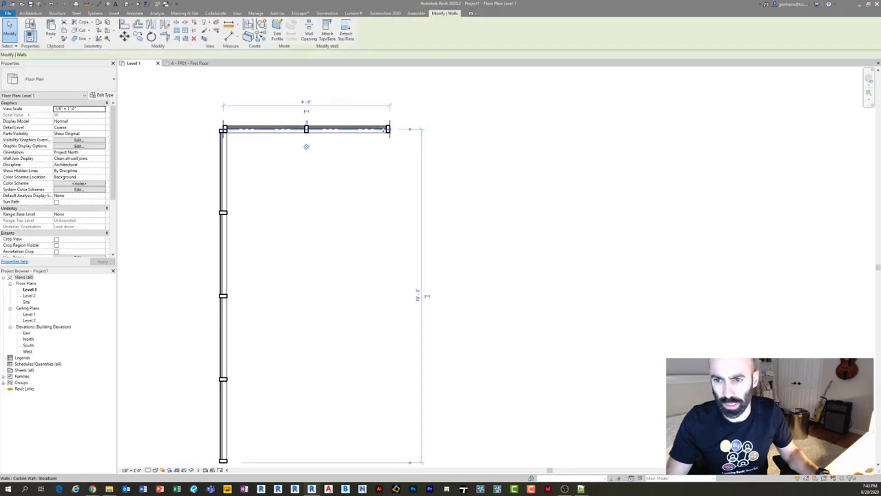
left_click_drag(390, 129, 481, 131)
key("Escape")
scroll(376, 219, "down", 1)
middle_click_drag(376, 219, 358, 206)
Open the default 3D view and set it to Fine detail level with the Shaded visual style.
left_click_drag(334, 212, 210, 116)
key("Escape")
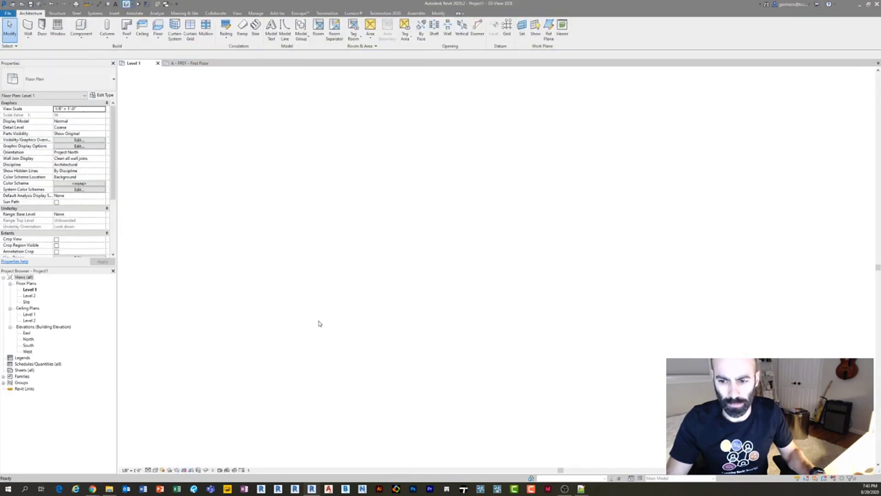
middle_click_drag(373, 313, 337, 308)
scroll(417, 266, "up", 4)
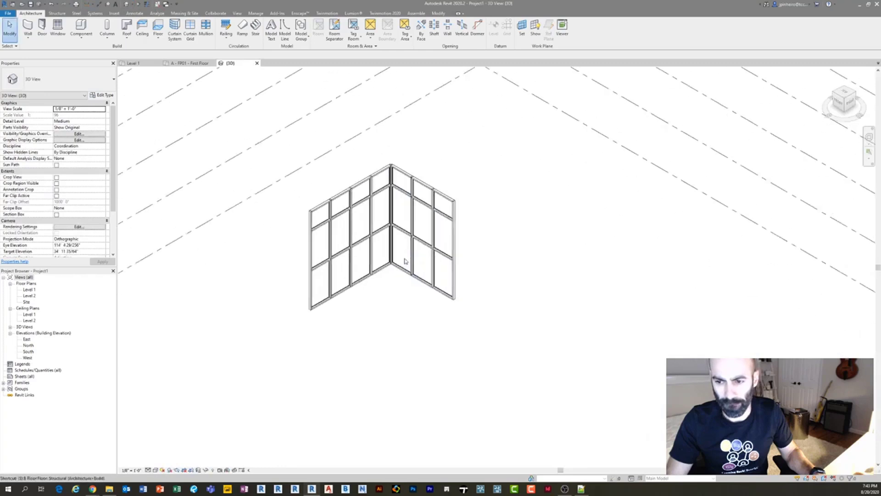
left_click(148, 470)
left_click(179, 419)
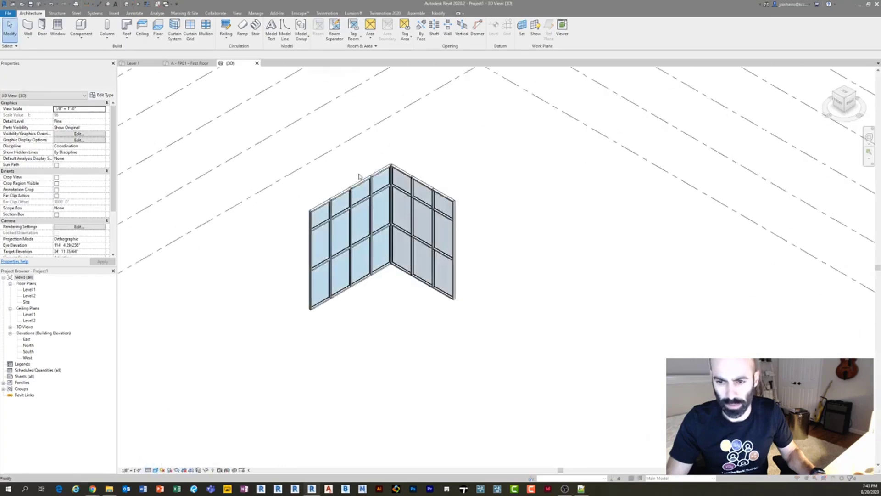
Turn on cast and ambient shadows for the 3D view, with sun at 70, ambient light at 50 and shadows at 15.
key("g")
key("d")
left_click(258, 118)
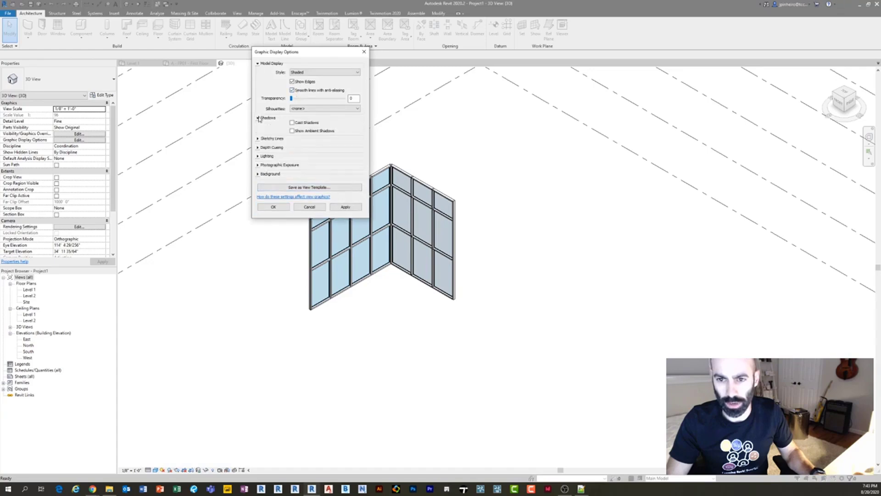
left_click(265, 156)
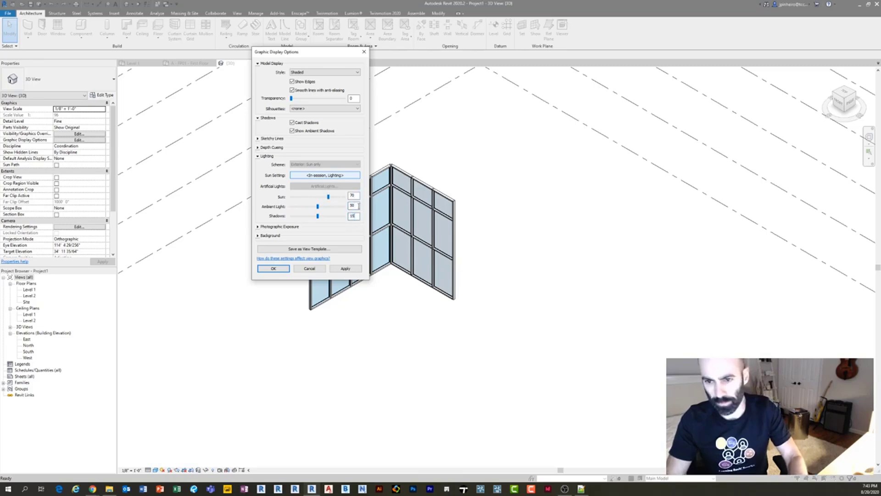
left_click(286, 271)
scroll(340, 295, "up", 3)
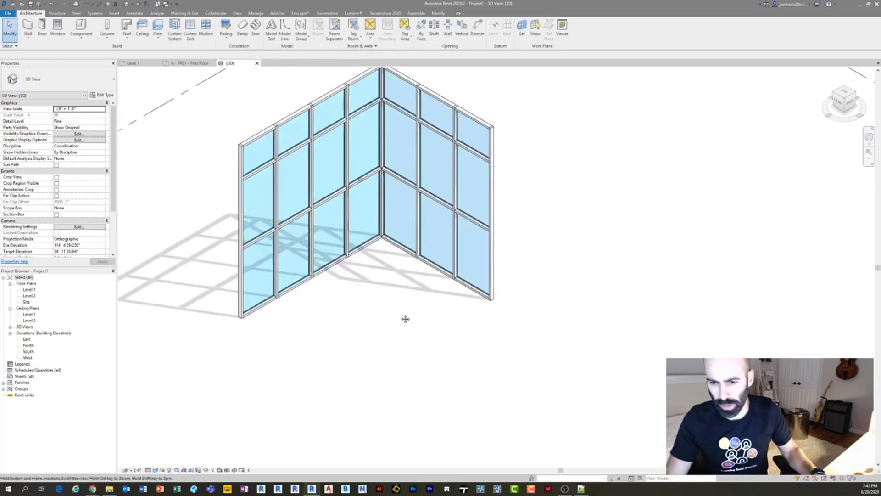
Examine the outside corner where the two curtain walls meet and how their end mullions come together.
left_click(348, 307)
middle_click_drag(347, 307, 590, 317, "shift")
middle_click_drag(202, 239, 316, 233, "shift")
key("Escape")
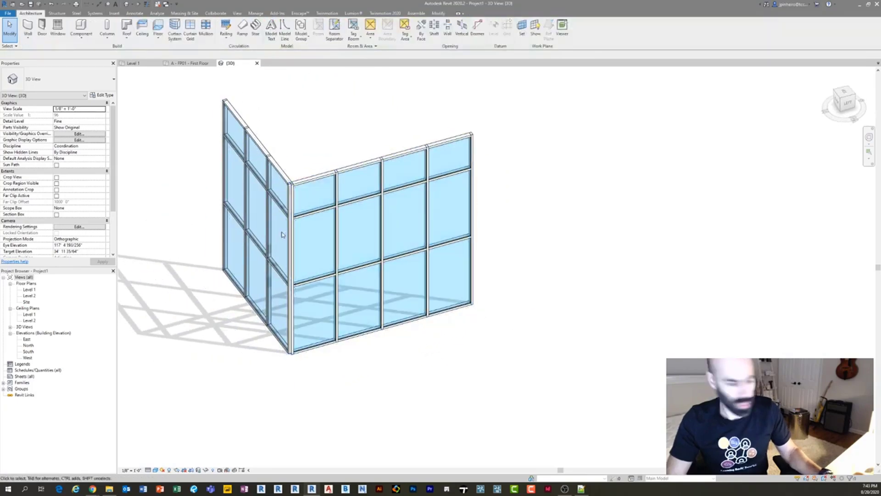
scroll(286, 232, "up", 3)
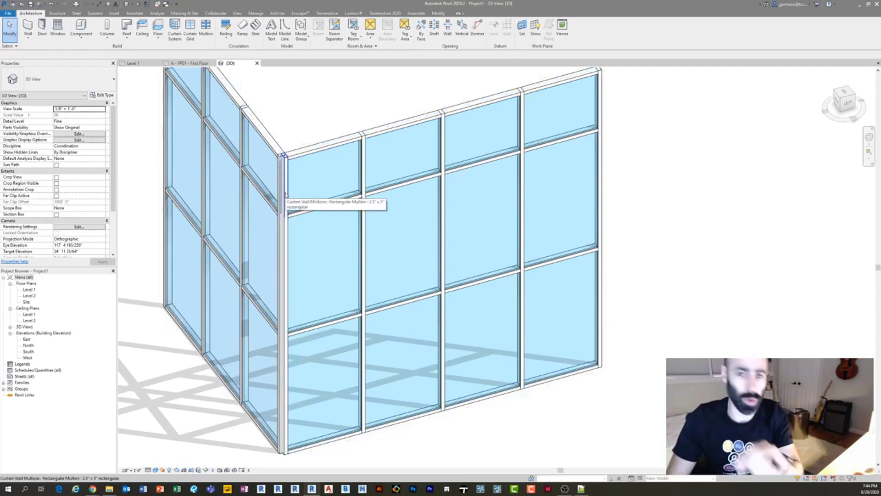
middle_click_drag(325, 123, 294, 170, "shift")
scroll(291, 168, "up", 2)
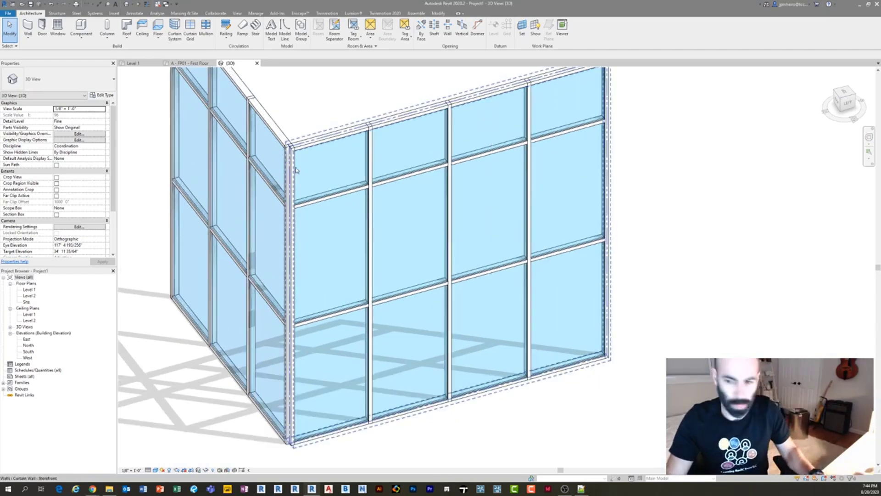
Change all mullions on one wall's corner gridline to 5" x 5" Quad Corner and delete the neighbouring wall's overlapping mullions.
left_click(291, 169)
scroll(291, 168, "up", 4)
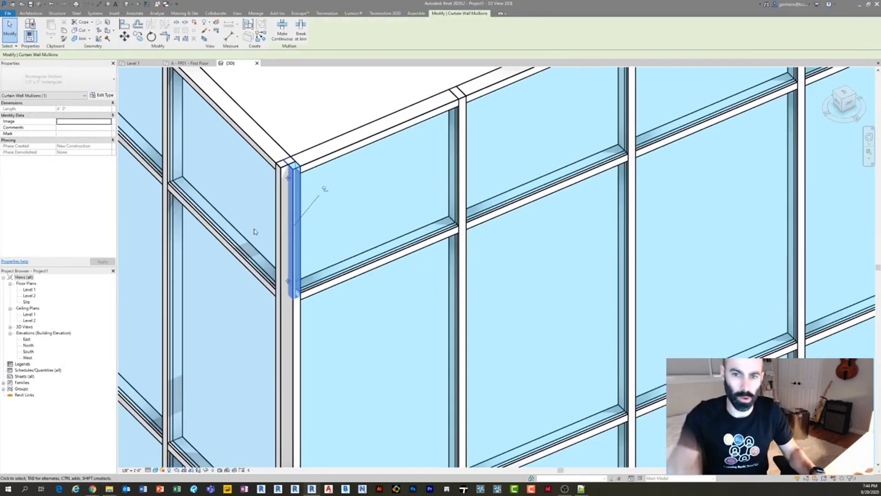
right_click(294, 212)
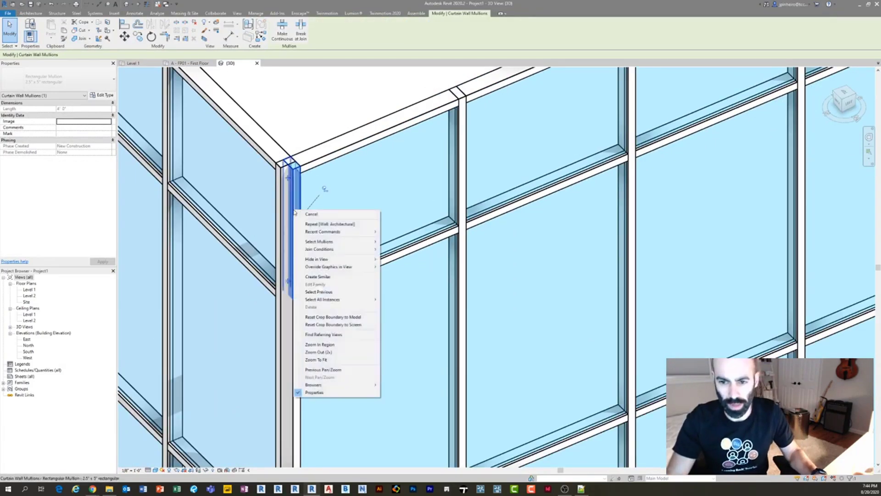
mouse_move(351, 241)
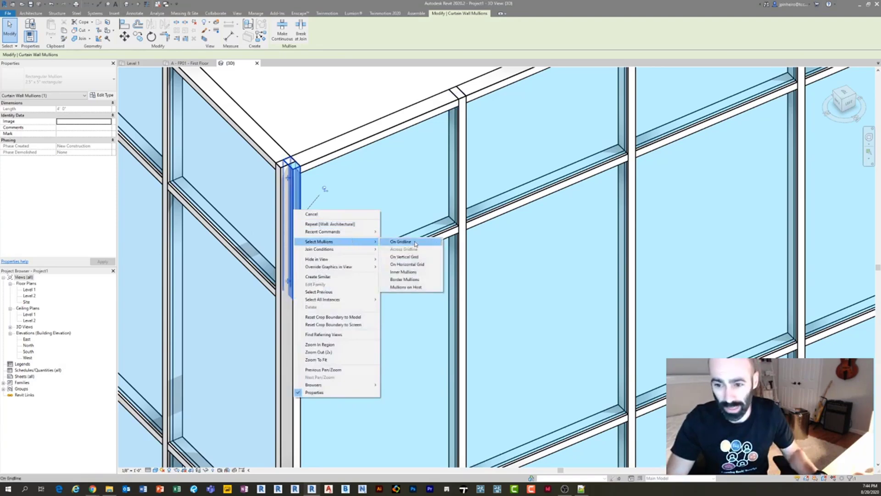
left_click(400, 241)
scroll(349, 220, "down", 3)
scroll(319, 314, "up", 3)
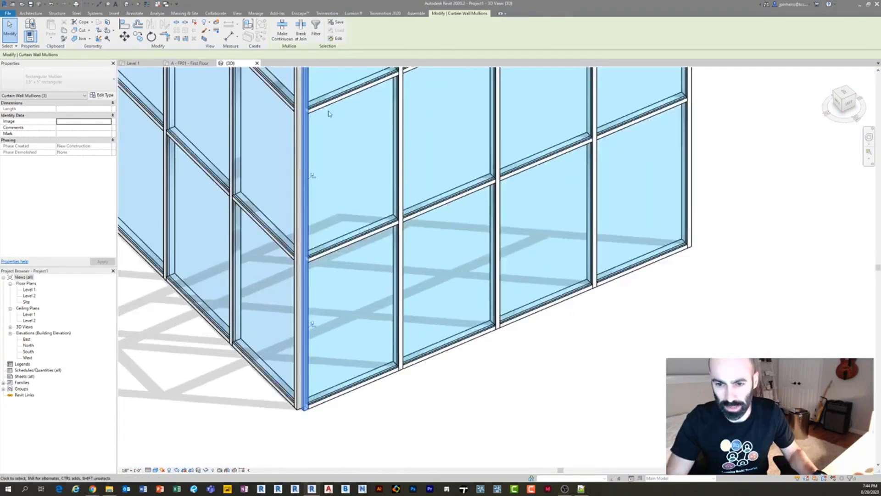
scroll(317, 142, "down", 2)
middle_click_drag(315, 142, 309, 251)
scroll(308, 251, "down", 1)
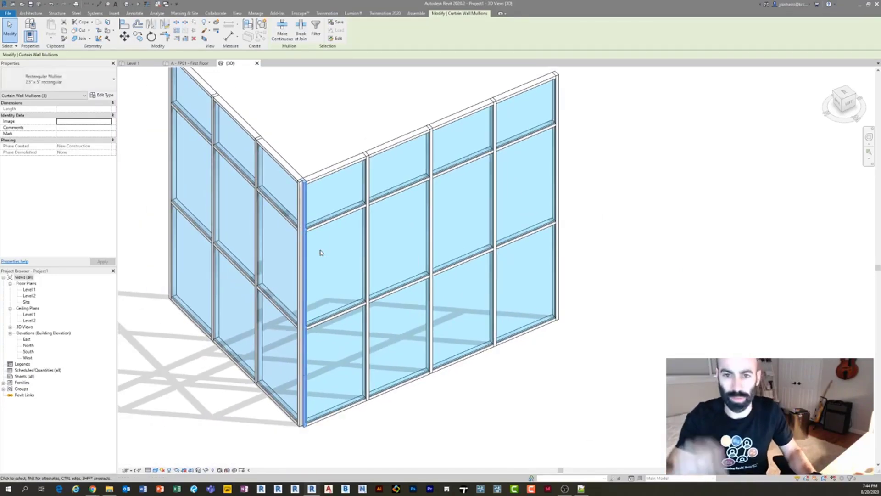
left_click(59, 80)
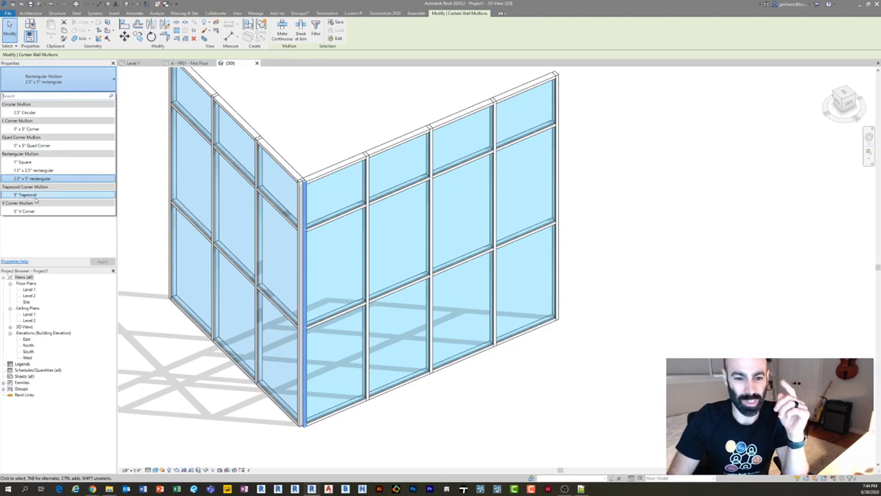
left_click(44, 145)
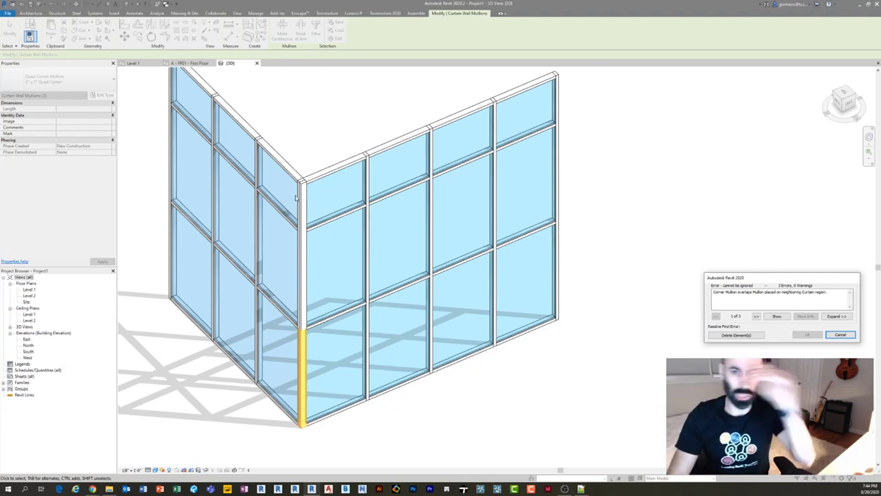
left_click(752, 335)
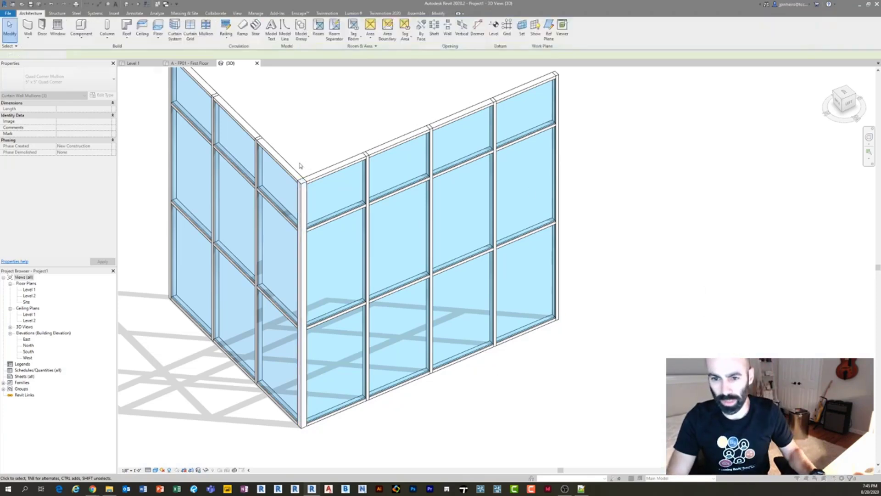
Inspect the quad corner mullion and how it joins the two curtain walls at the top.
scroll(300, 166, "up", 5)
scroll(389, 298, "down", 4)
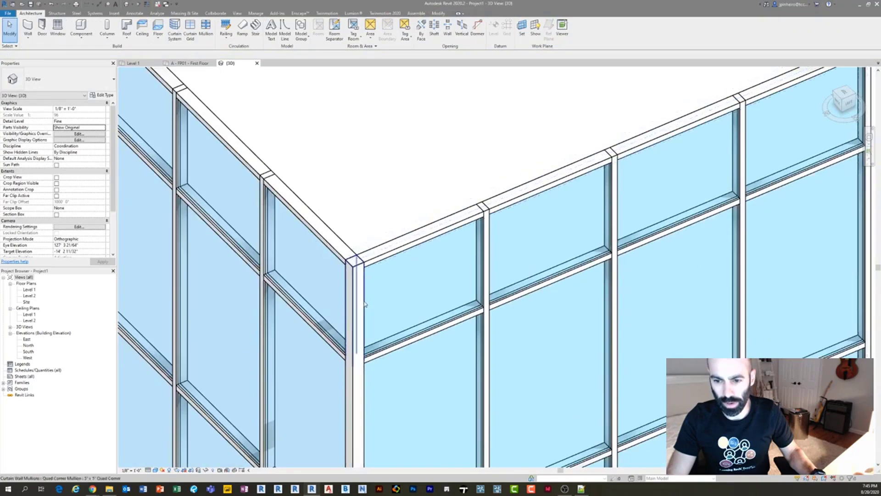
left_click(359, 295)
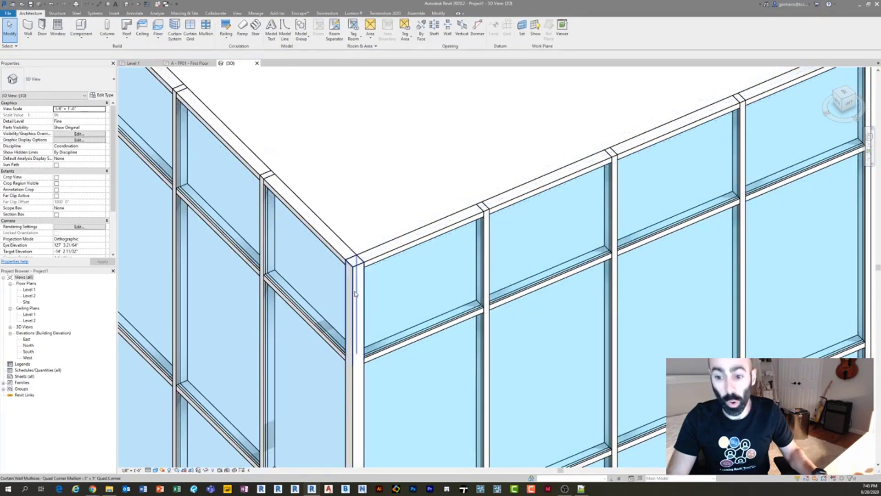
left_click(356, 301)
middle_click_drag(357, 300, 615, 324, "shift")
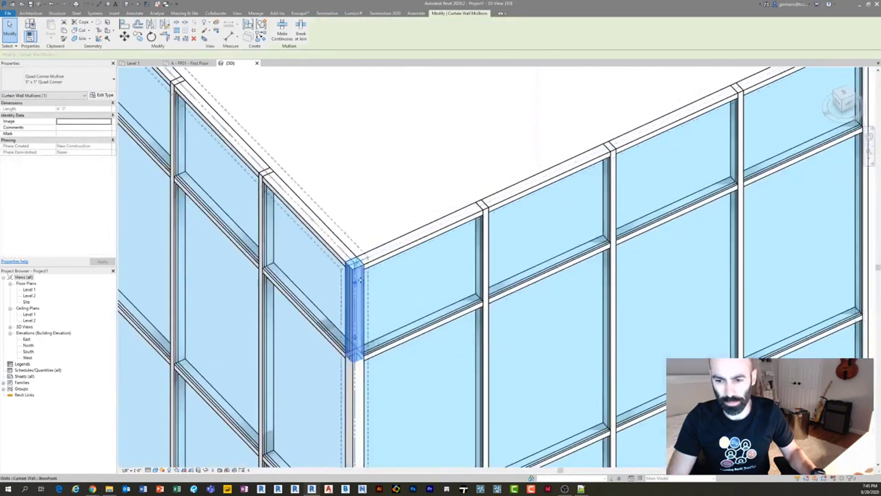
key("Escape")
scroll(356, 275, "down", 5)
scroll(373, 270, "up", 5)
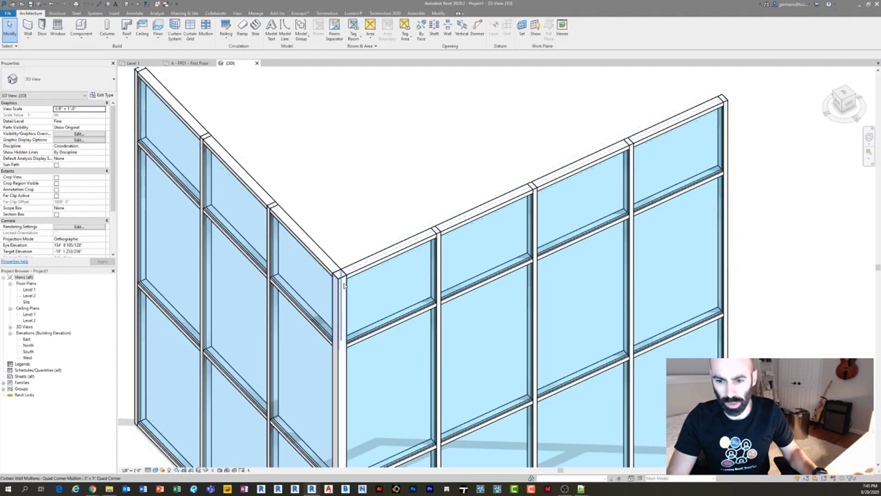
Change all mullions on the corner gridline to the 5" V Corner type.
left_click(343, 284)
right_click(344, 284)
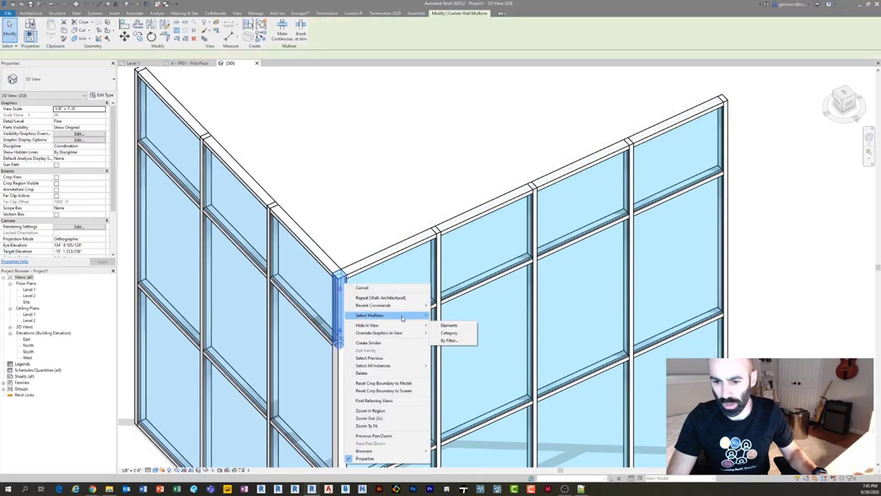
mouse_move(404, 317)
left_click(451, 317)
scroll(401, 298, "down", 4)
middle_click_drag(402, 297, 396, 217)
left_click(57, 79)
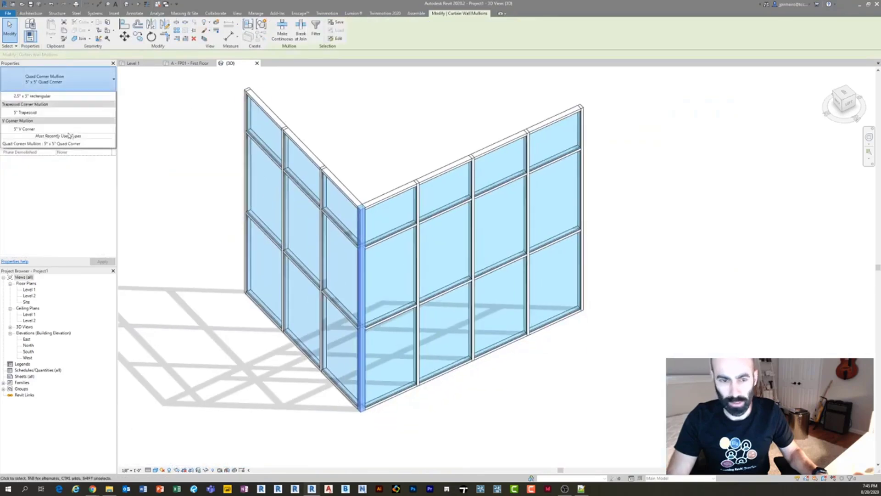
left_click(70, 209)
scroll(373, 212, "up", 3)
key("Escape")
scroll(373, 212, "up", 3)
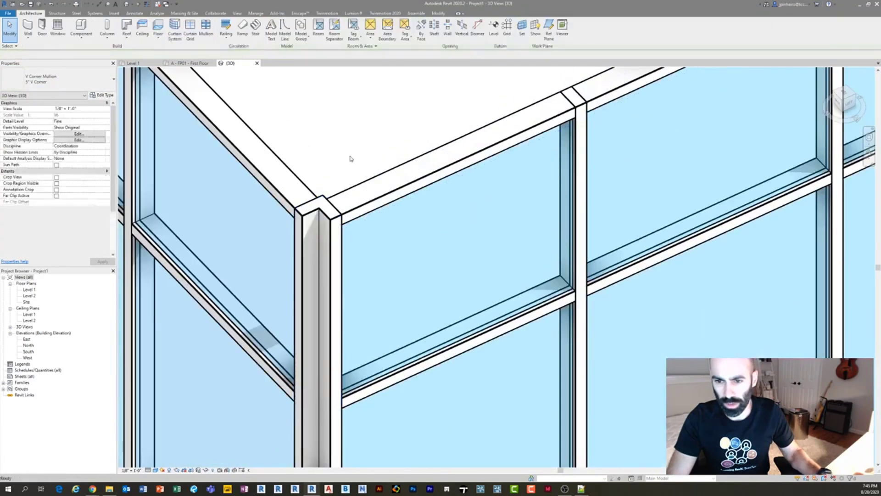
scroll(335, 191, "down", 1)
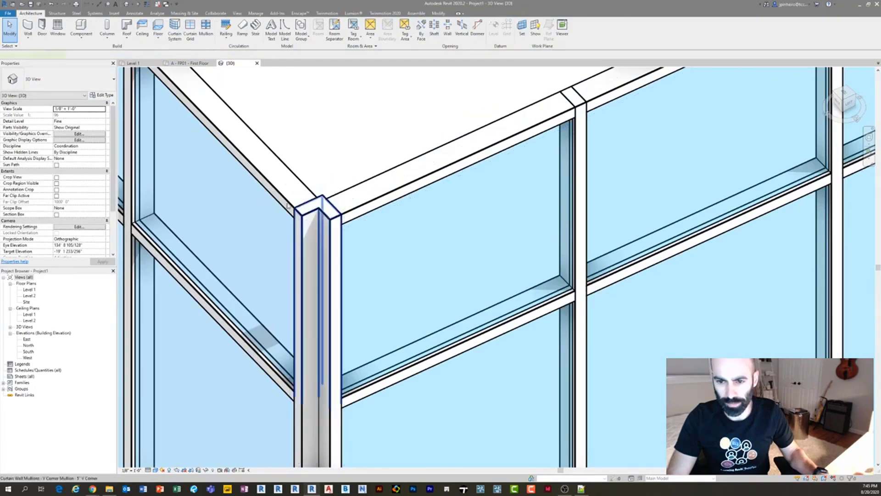
Change all mullions on the corner gridline to the 5" Trapezoid corner type.
left_click(318, 215)
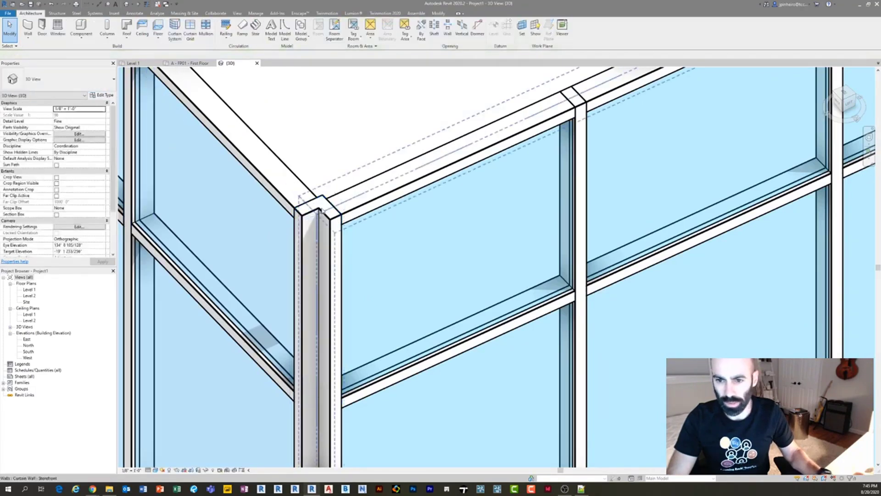
left_click(331, 230)
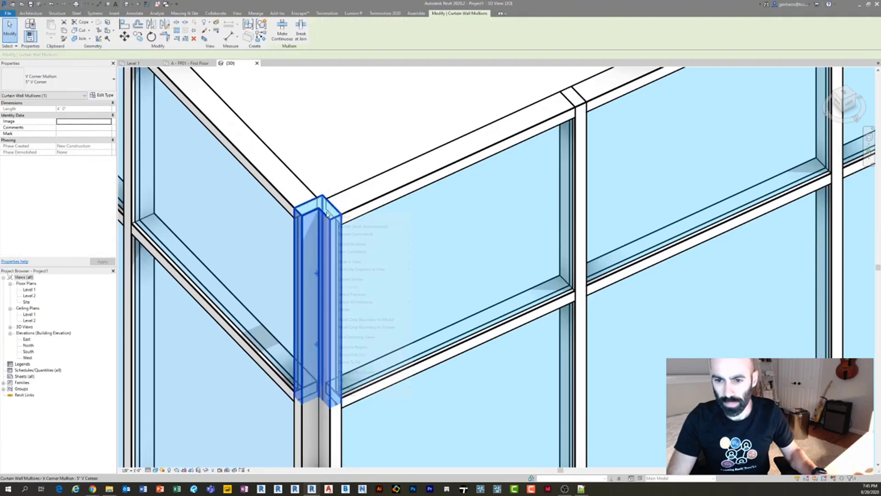
right_click(354, 212)
mouse_move(390, 242)
left_click(441, 242)
left_click(76, 88)
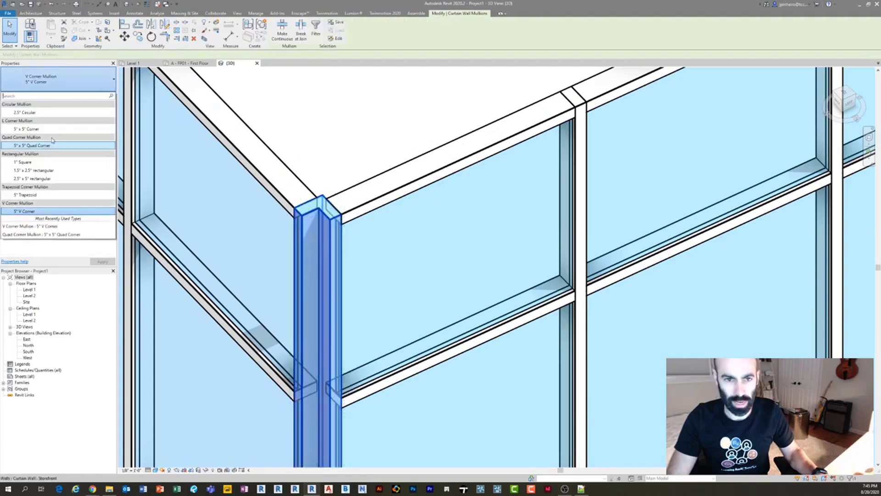
left_click(55, 189)
key("Escape")
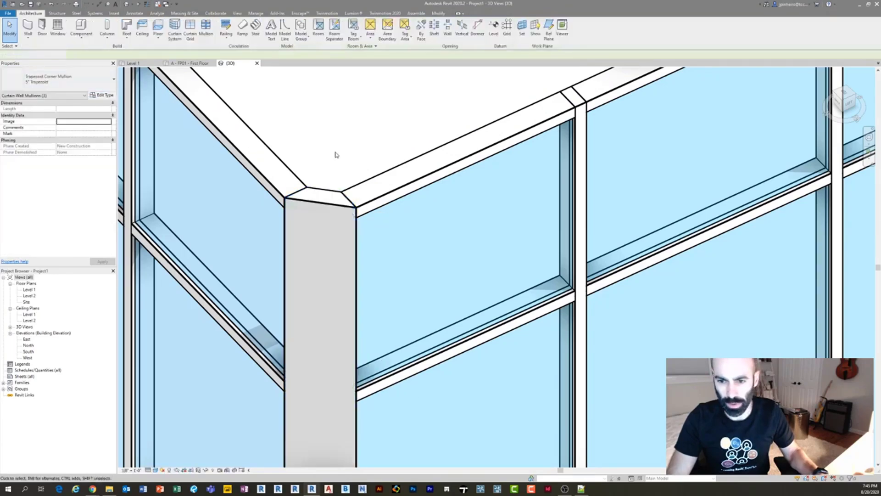
Inspect the trapezoid corner mullion and how it joins the two curtain walls.
scroll(322, 193, "up", 3)
key("Tab")
left_click(323, 202)
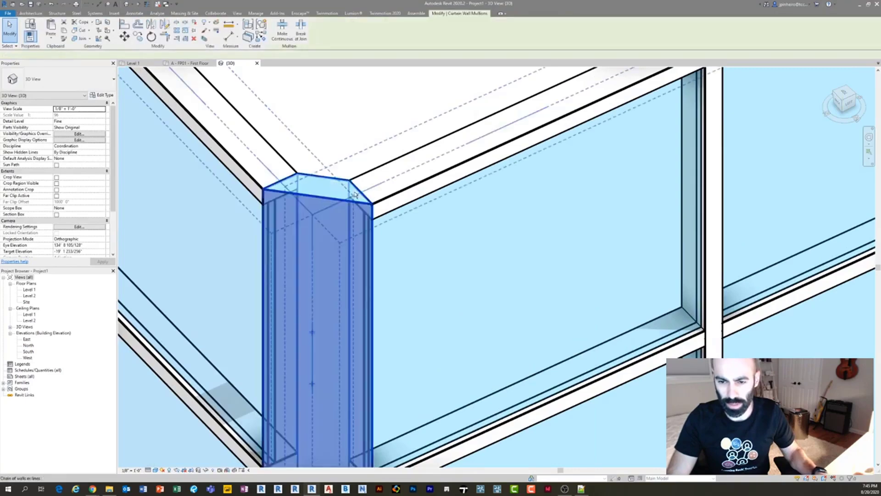
mouse_move(323, 204)
middle_mouse_down("shift")
mouse_move(157, 216)
mouse_move(63, 206)
mouse_move(329, 207)
middle_mouse_up("shift")
scroll(330, 207, "down", 5)
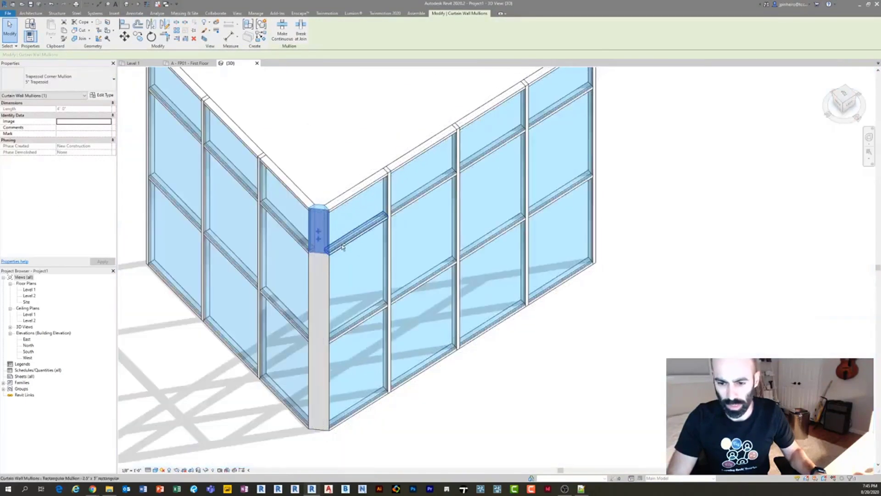
middle_click_drag(340, 245, 358, 240, "shift")
key("Escape")
middle_click_drag(436, 276, 413, 257, "shift")
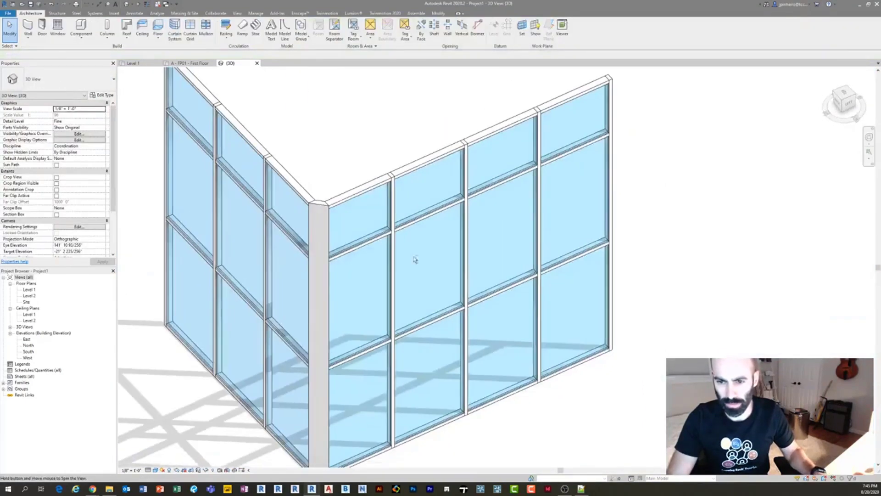
Delete all trapezoid corner mullions on the shared corner gridline.
scroll(318, 205, "up", 4)
key("Tab")
key("Tab")
key("Tab")
key("Tab")
key("Tab")
key("Tab")
key("Tab")
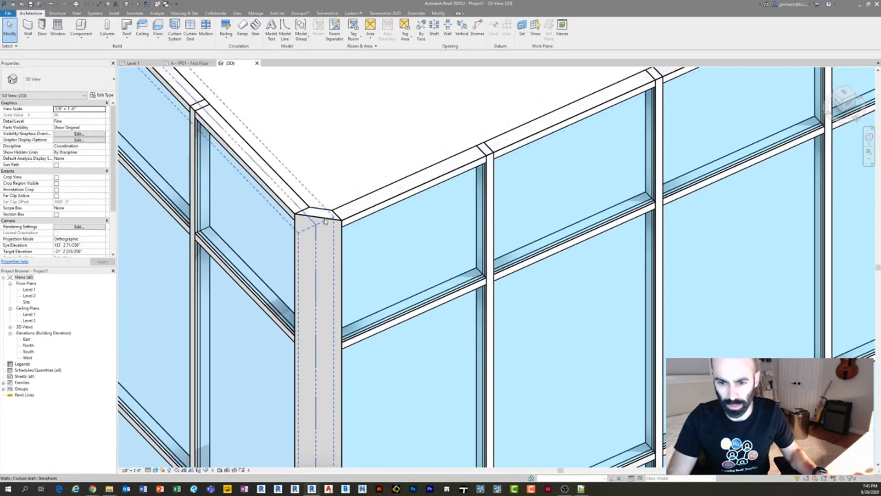
right_click(324, 222)
mouse_move(365, 252)
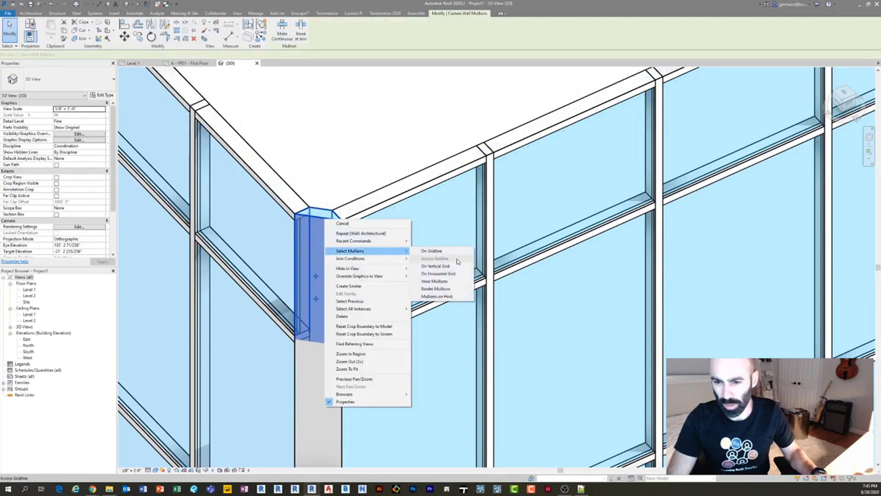
left_click(447, 250)
key("Escape")
Examine the corner without vertical mullions, checking how the glass panels and horizontal mullions of both walls meet.
scroll(367, 208, "down", 3)
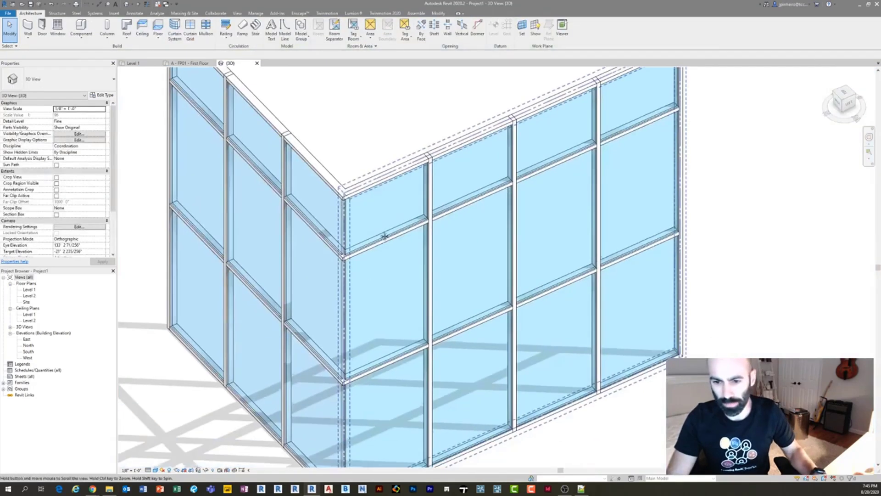
scroll(353, 341, "up", 5)
scroll(317, 323, "down", 5)
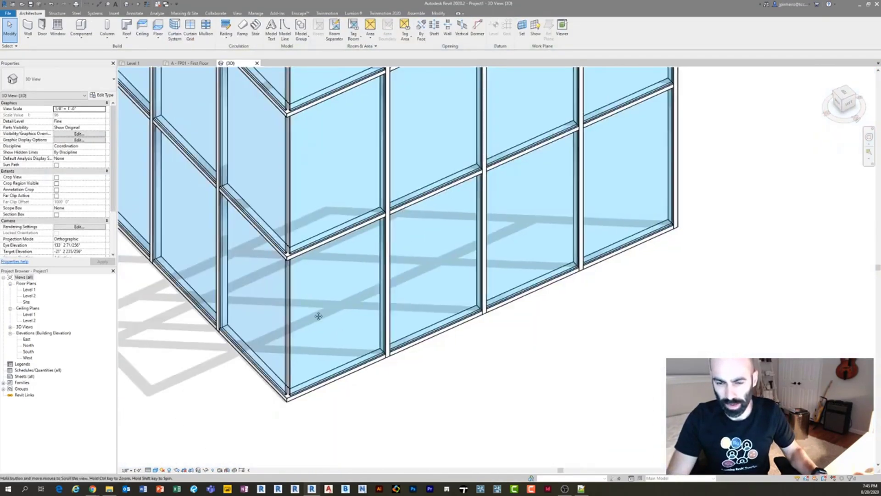
middle_click_drag(317, 198, 323, 321)
scroll(321, 151, "up", 5)
scroll(309, 158, "down", 2)
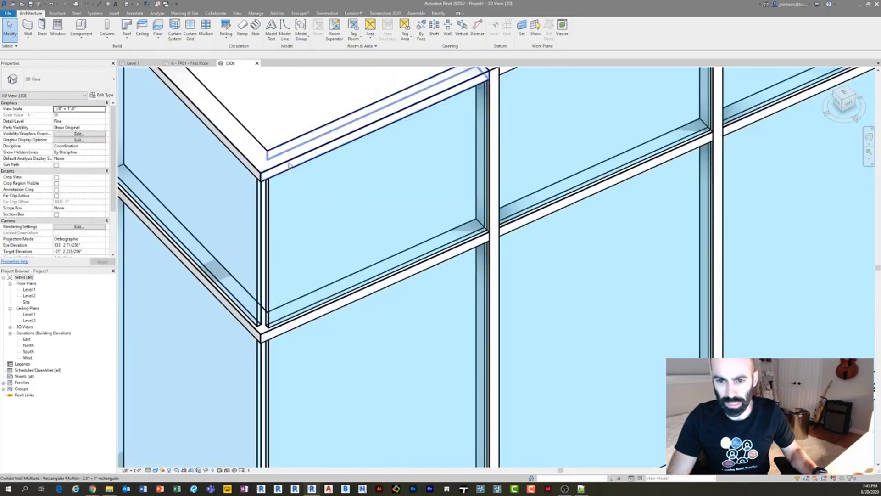
left_click(321, 154)
middle_click_drag(321, 211, 301, 211, "shift")
key("Escape")
scroll(305, 143, "up", 3)
scroll(305, 142, "down", 5)
scroll(338, 202, "down", 2)
scroll(299, 223, "up", 5)
scroll(297, 225, "up", 3)
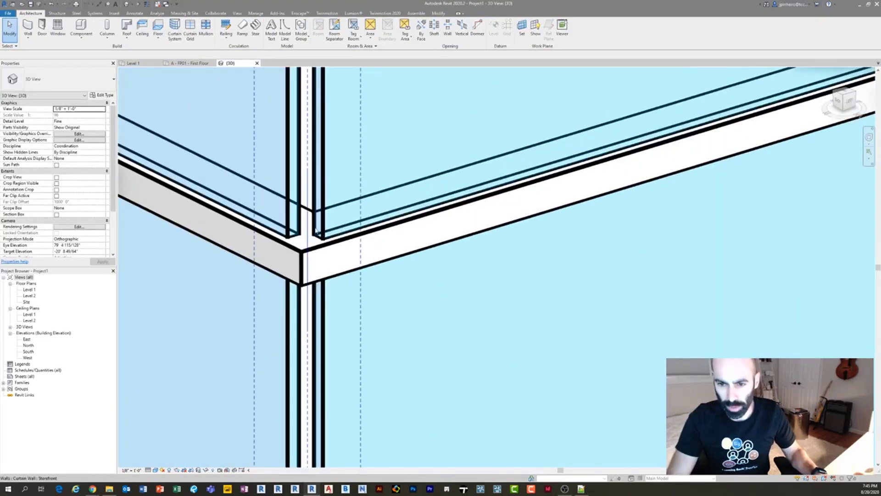
left_click(322, 235)
scroll(322, 236, "up", 3)
middle_click_drag(395, 264, 292, 233, "shift")
scroll(284, 233, "down", 3)
Open the Level 1 floor plan and examine how the glass panels of the two walls meet at the corner.
left_click(29, 290)
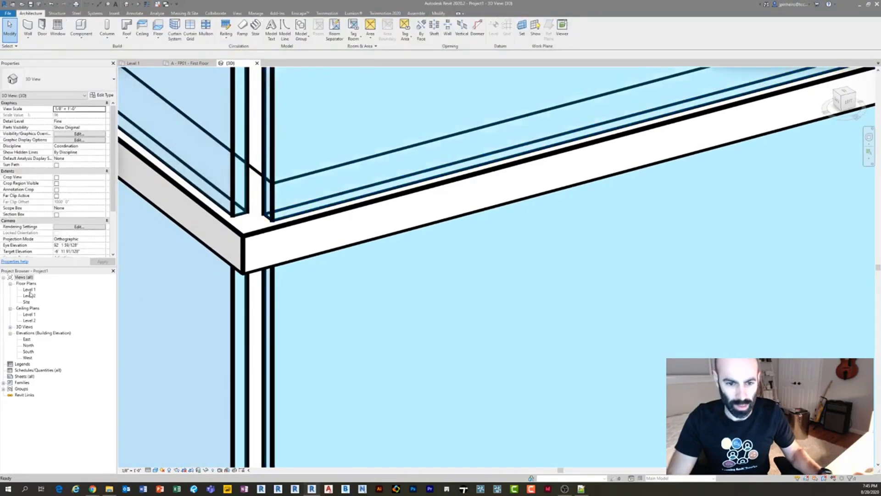
double_click(29, 290)
middle_click_drag(305, 262, 338, 359)
scroll(289, 255, "up", 3)
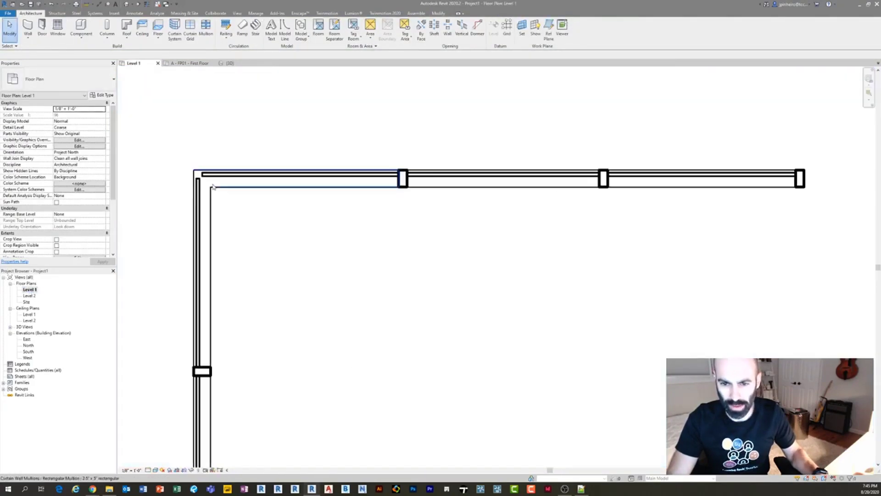
left_click(215, 179)
scroll(215, 180, "up", 5)
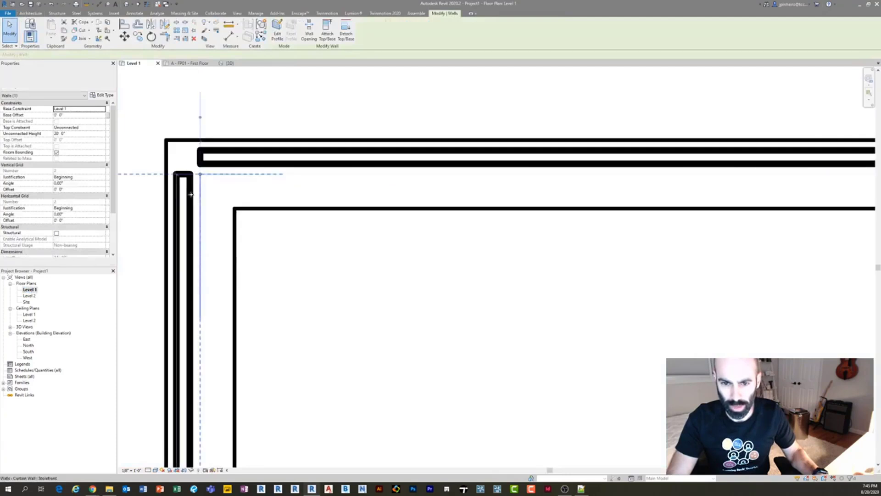
middle_click_drag(304, 275, 454, 359)
scroll(454, 359, "up", 2)
left_click(388, 250)
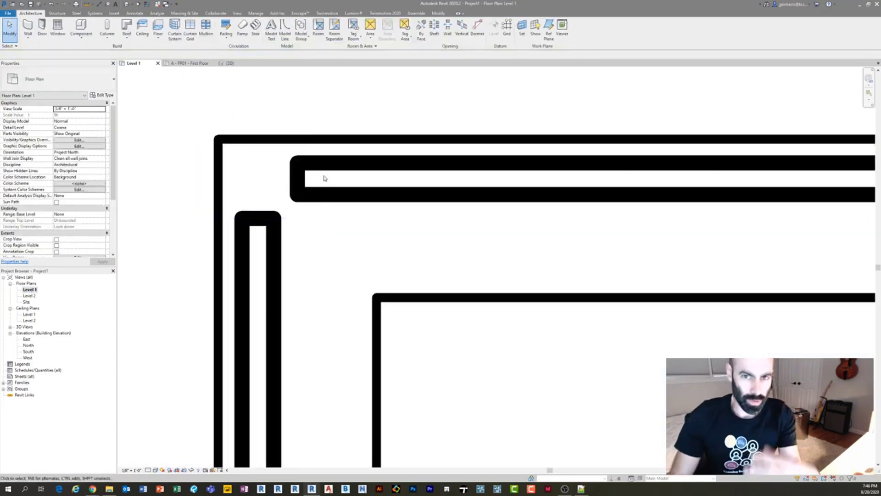
Set the floor plan's visual style to Shaded.
scroll(335, 174, "down", 2)
key("s")
key("d")
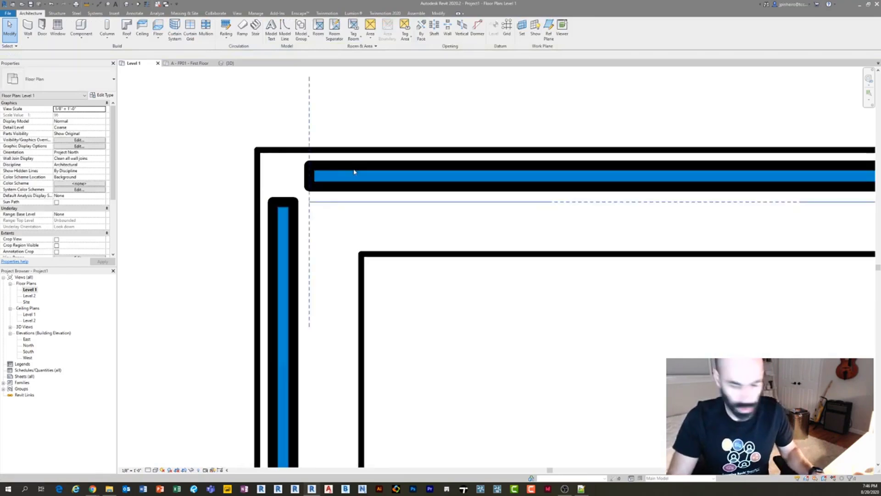
scroll(354, 171, "down", 2)
Examine the horizontal wall's location line and glazed panel at the corner.
key("Tab")
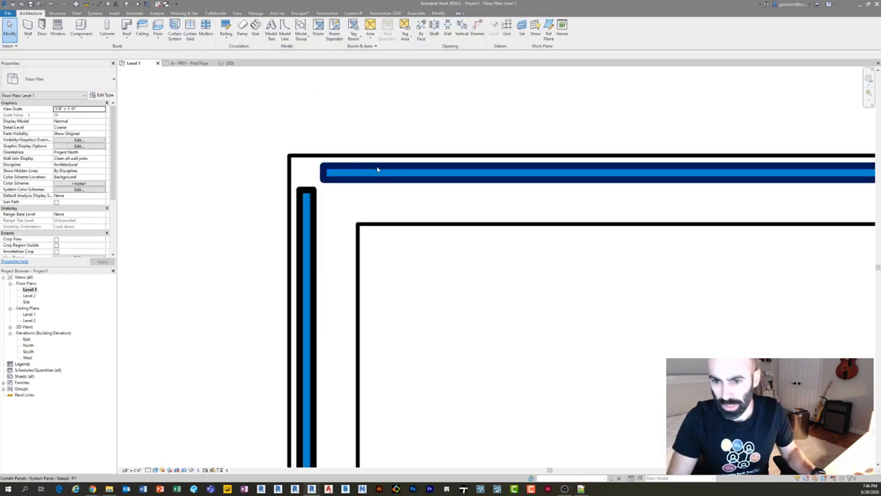
left_click(379, 170)
left_click(361, 189)
left_click(361, 189)
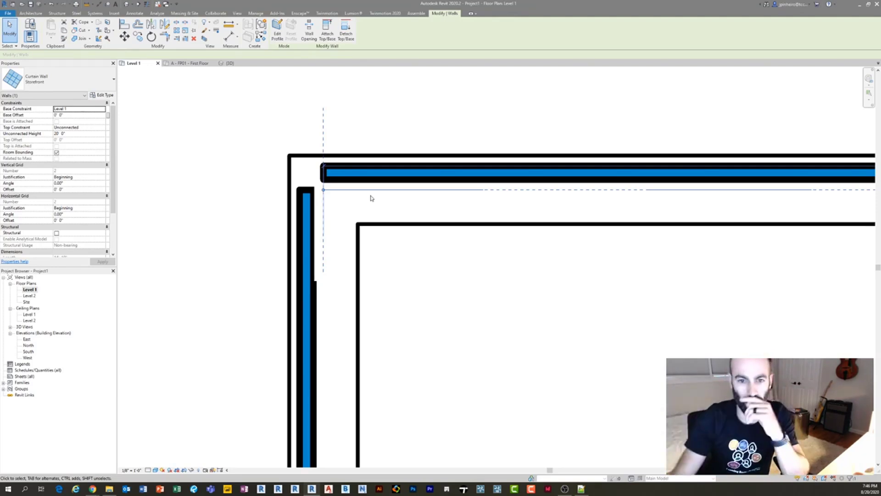
left_click(406, 266)
key("Tab")
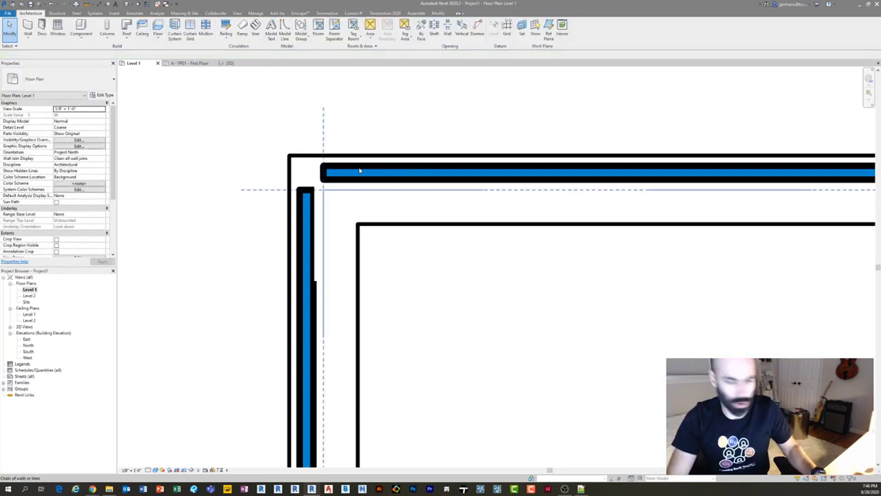
key("Tab")
left_click(360, 170)
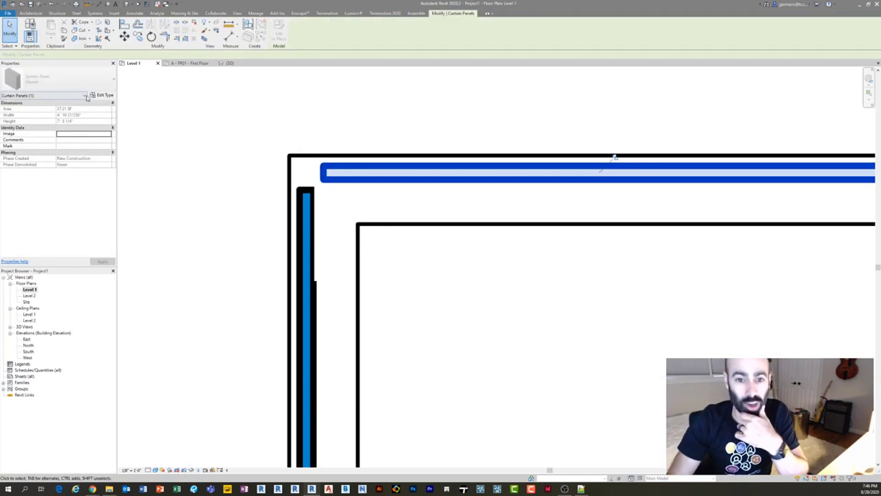
left_click(219, 127)
Set the Offset of the Glazed system panel type to 0.
scroll(305, 195, "down", 1)
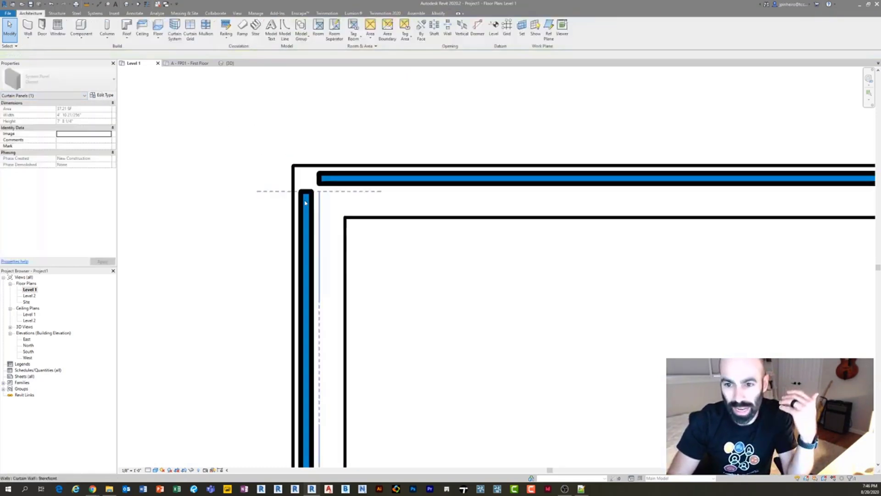
key("Tab")
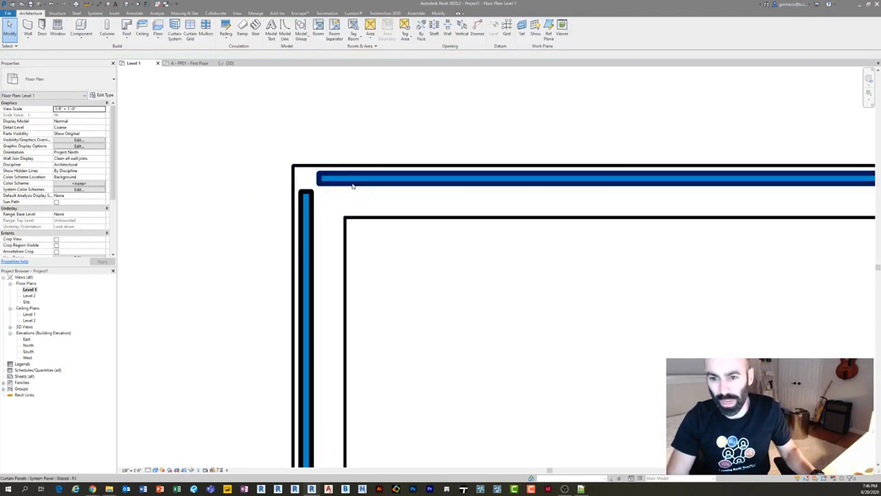
left_click(353, 184)
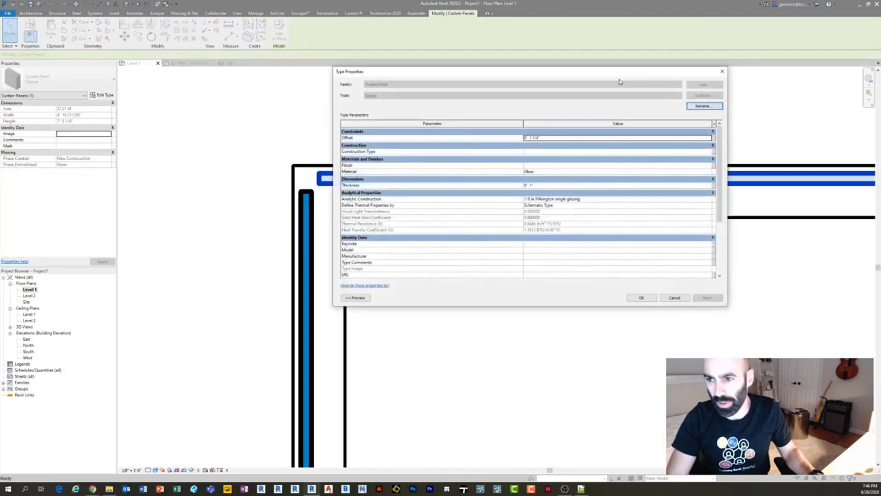
left_click_drag(465, 68, 465, 71)
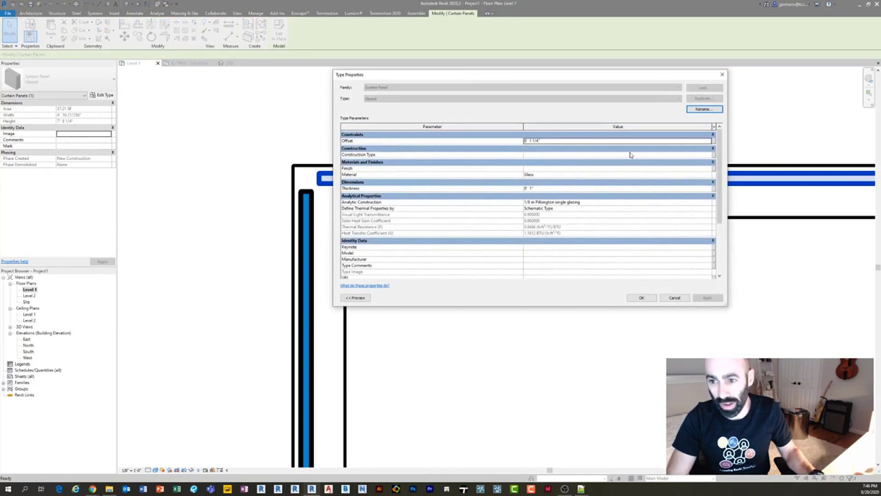
left_click(558, 143)
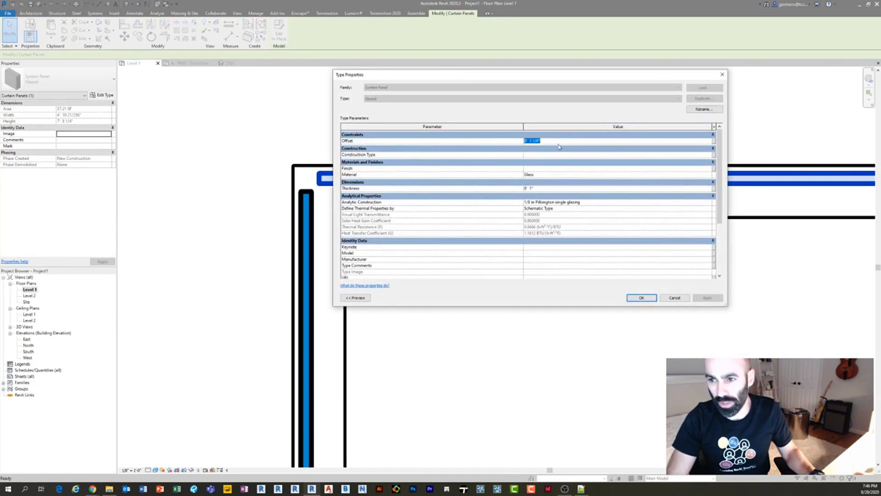
left_click_drag(559, 81, 250, 48)
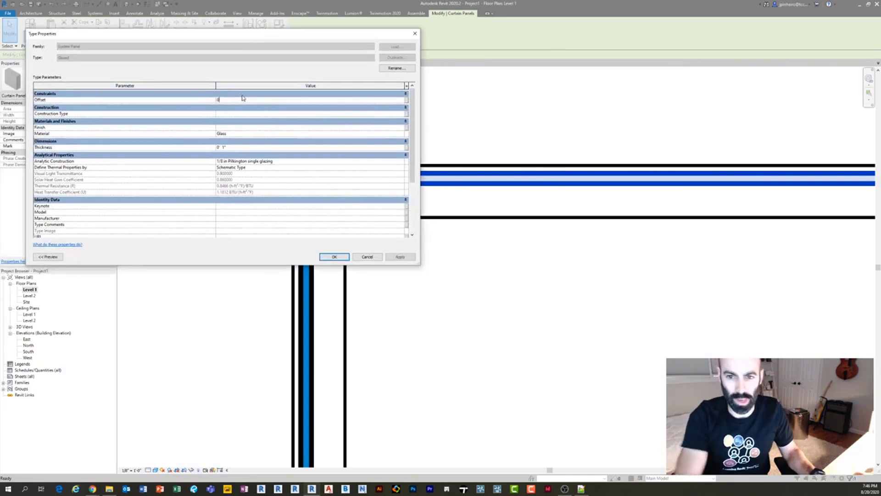
left_click(333, 258)
key("Escape")
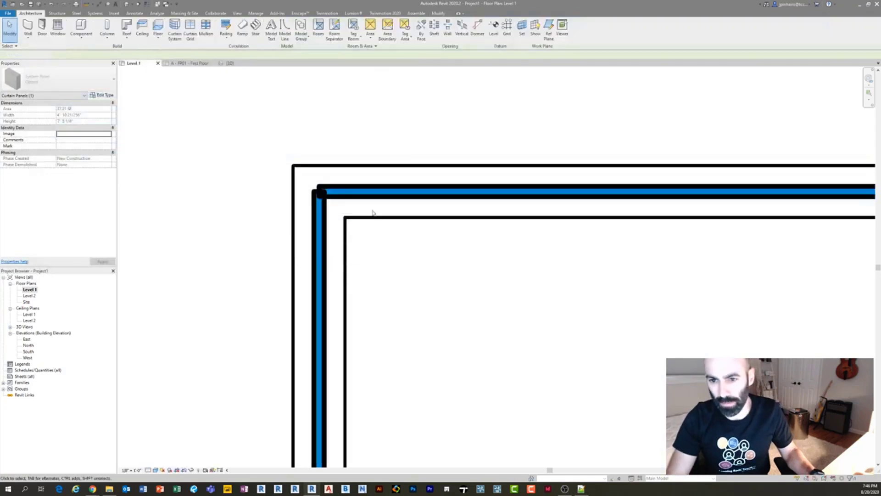
Turn on thin lines in the floor plan and view the glass panels at the corner.
scroll(255, 167, "up", 4)
scroll(259, 182, "up", 2)
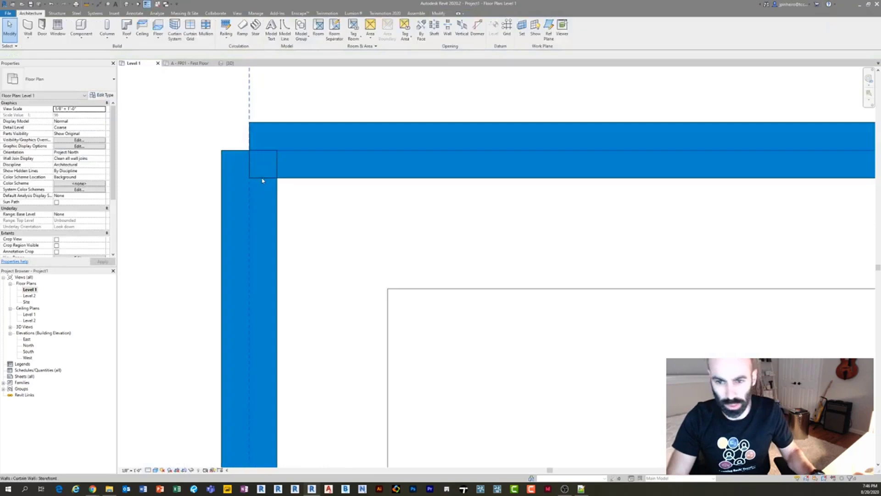
scroll(299, 182, "down", 3)
key("d")
key("i")
scroll(304, 183, "up", 3)
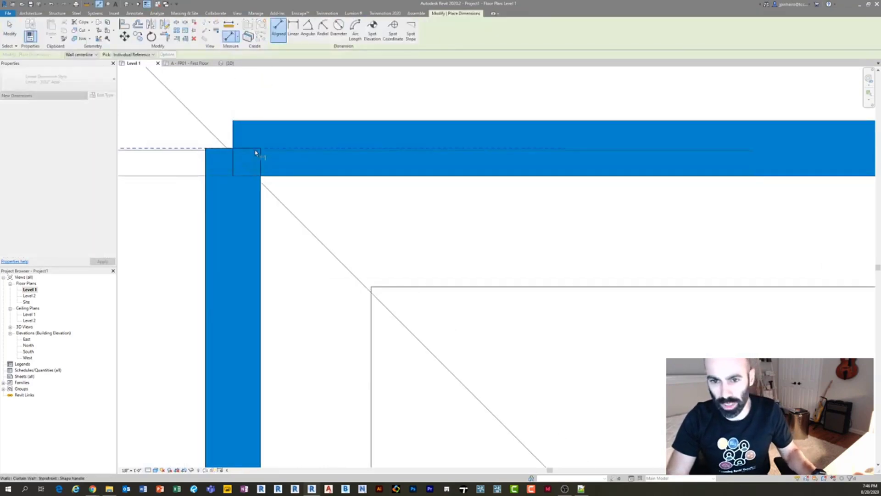
scroll(260, 163, "down", 2)
scroll(319, 204, "down", 4)
scroll(362, 244, "up", 6)
key("Escape")
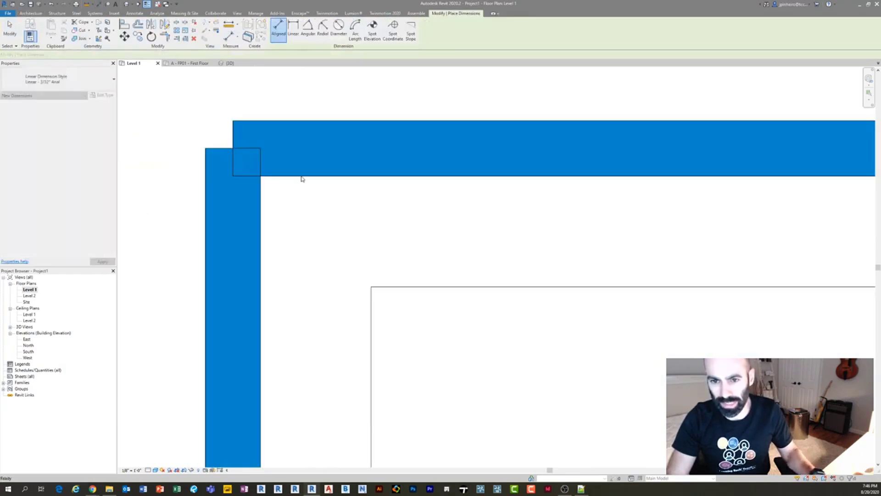
key("Escape")
Adjust the Glazed system panel type's Offset so the two walls' glass panels touch at the corner without overlapping.
left_click(564, 133)
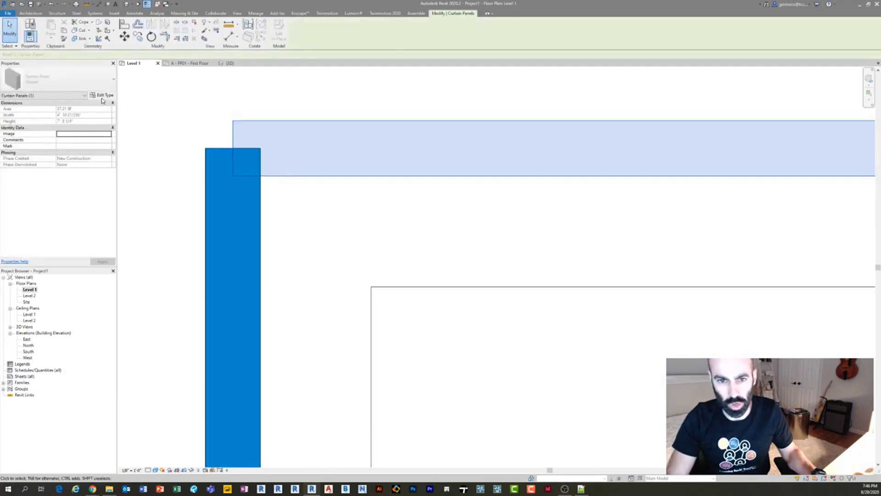
left_click(101, 95)
left_click(263, 101)
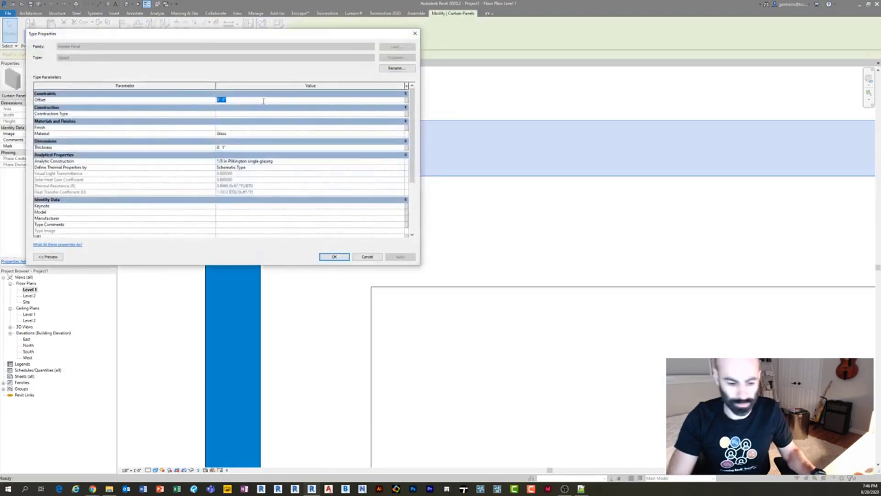
left_click(329, 258)
key("Escape")
scroll(427, 321, "up", 5)
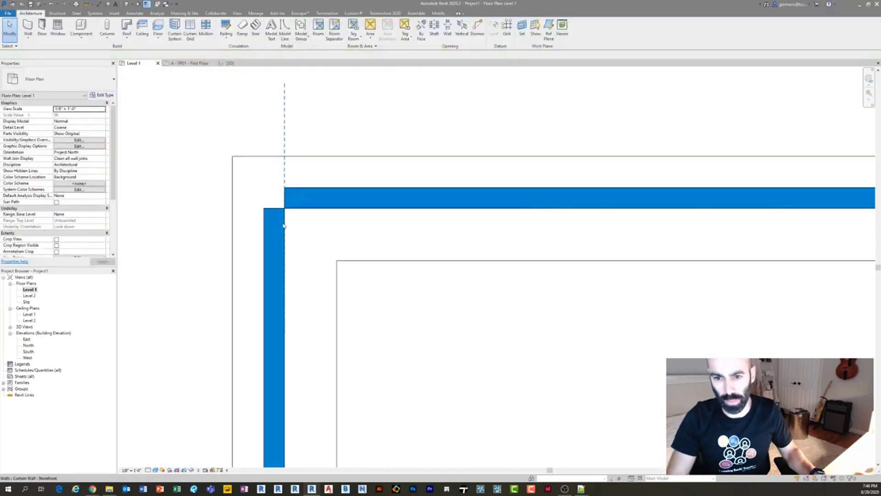
scroll(284, 226, "up", 2)
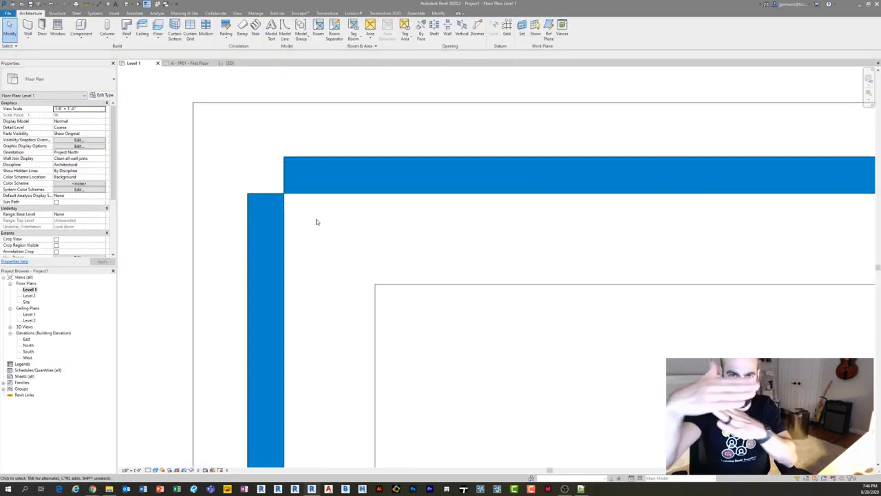
scroll(170, 143, "down", 5)
middle_click_drag(250, 183, 248, 189)
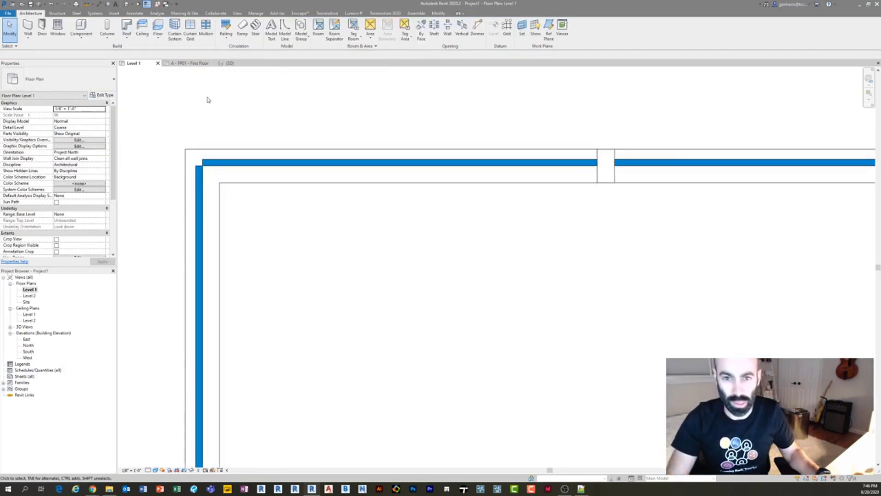
Open the 3D view at the glass corner and set its visual style to Hidden Line.
left_click(130, 4)
scroll(325, 224, "up", 5)
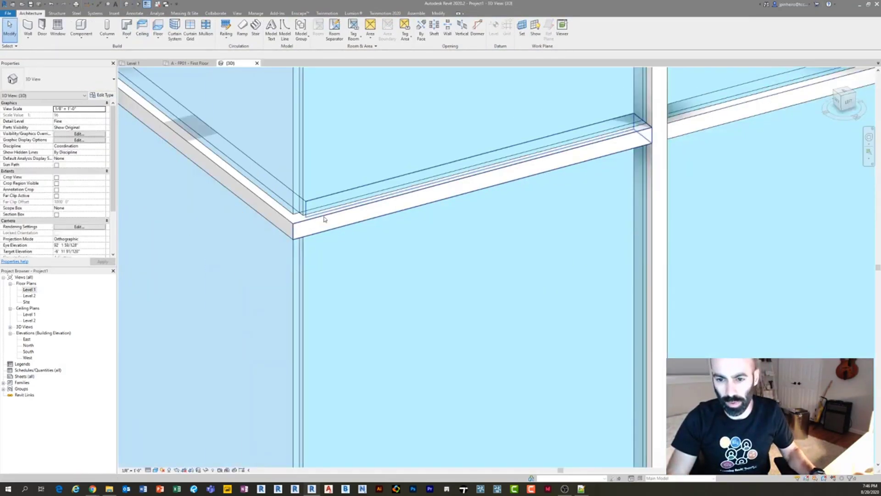
middle_click_drag(325, 224, 279, 224)
key("h")
key("l")
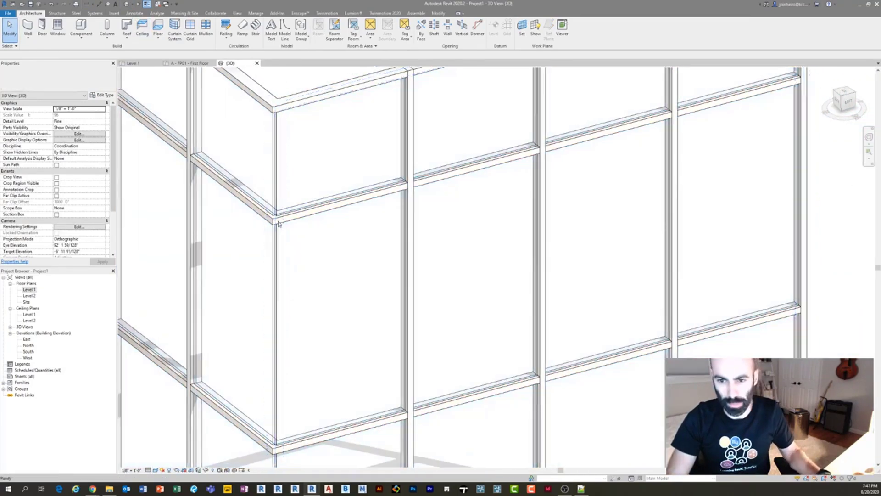
Set the 3D view's visual style to Shaded and show both curtain walls in full.
key("s")
key("d")
scroll(279, 223, "down", 5)
scroll(260, 146, "up", 1)
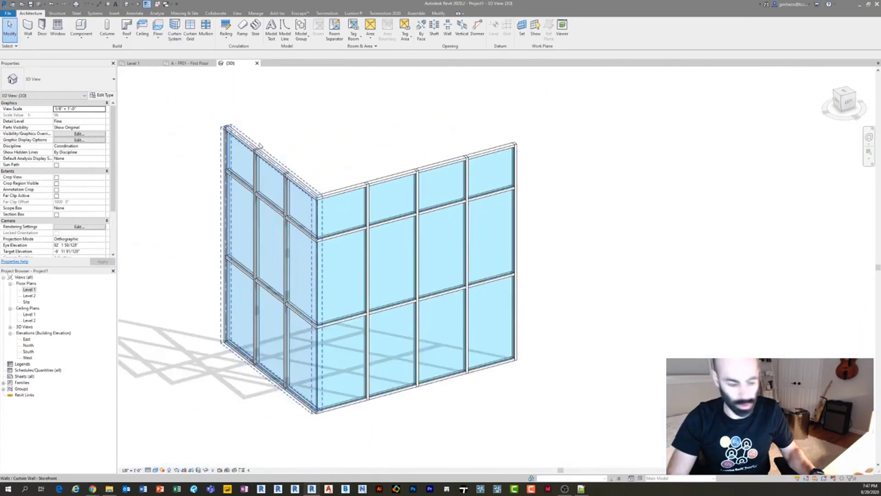
Examine how the top, intermediate and bottom horizontal mullions of the two curtain walls meet at the glass corner.
scroll(384, 243, "up", 4)
scroll(338, 248, "up", 5)
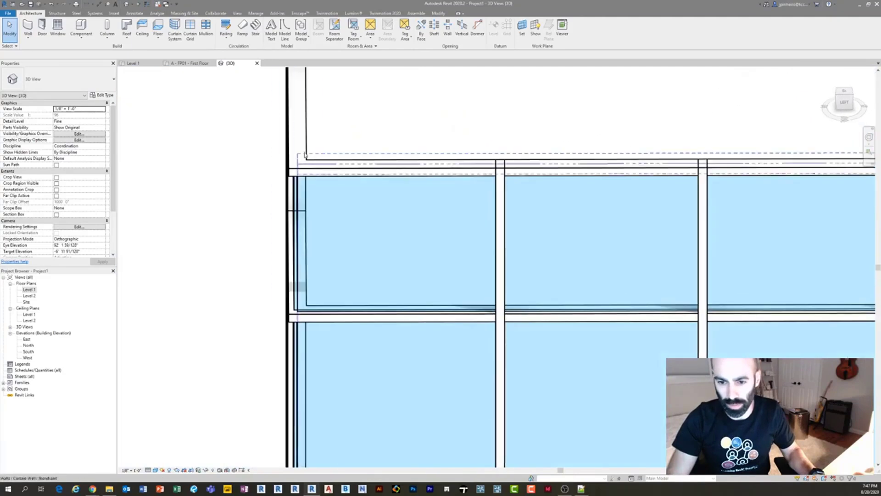
left_click(345, 190)
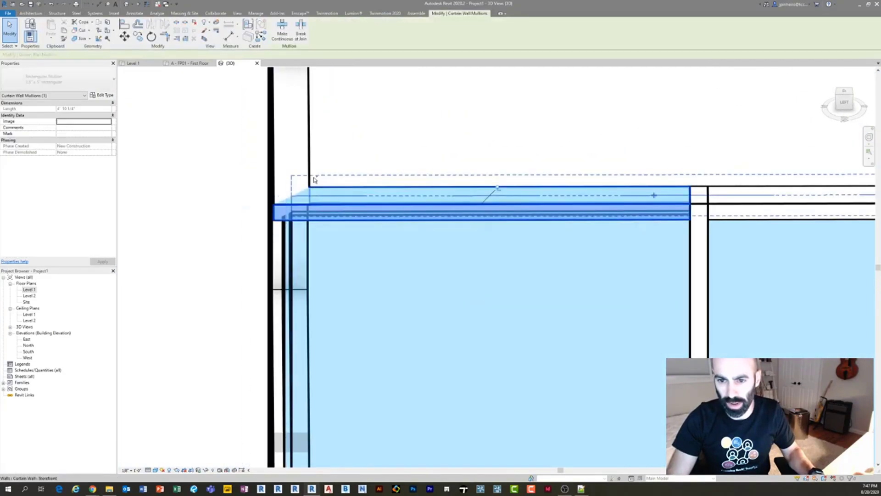
middle_click_drag(313, 194, 374, 162, "shift")
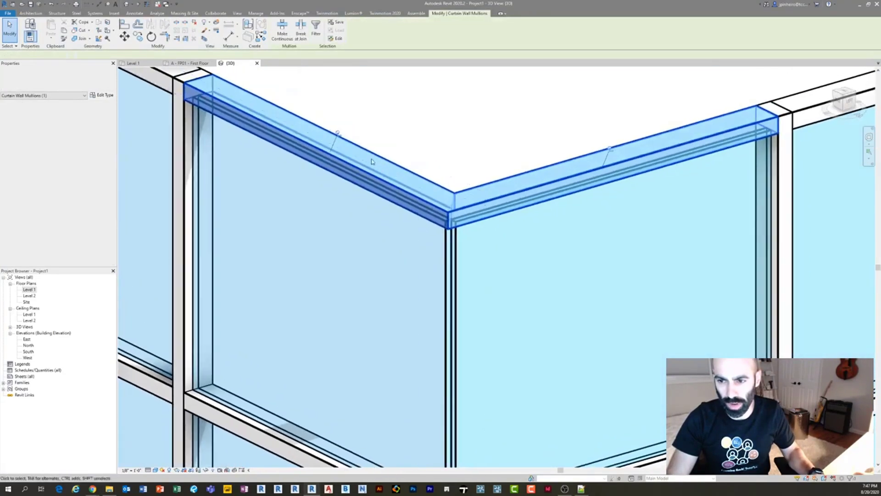
scroll(374, 161, "down", 3)
key("Escape")
middle_click_drag(425, 206, 380, 130)
scroll(354, 200, "down", 6)
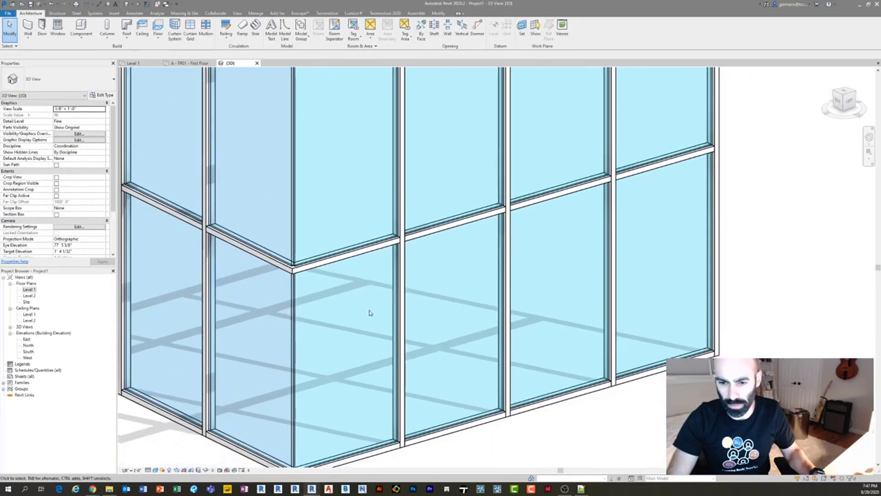
scroll(275, 351, "up", 6)
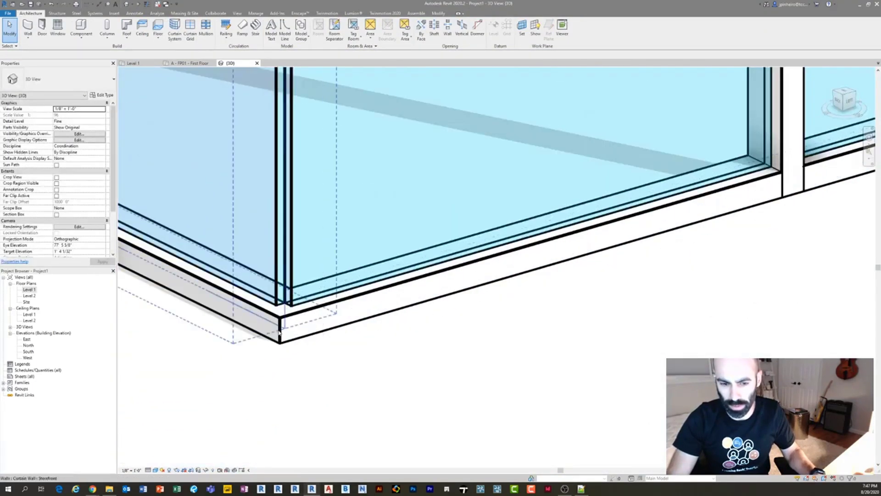